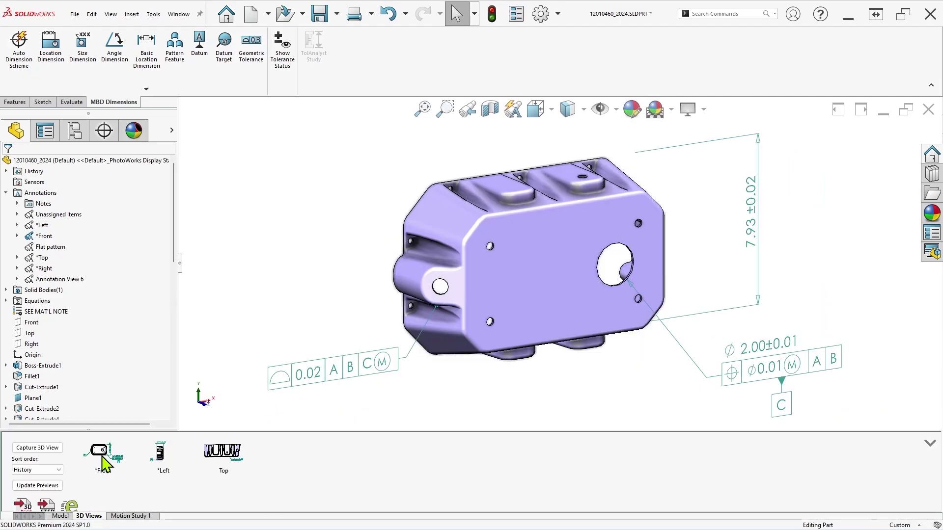
# Step: Flip between the Front and Top 3D annotation views, ending back on Front
pyautogui.click(101, 456)
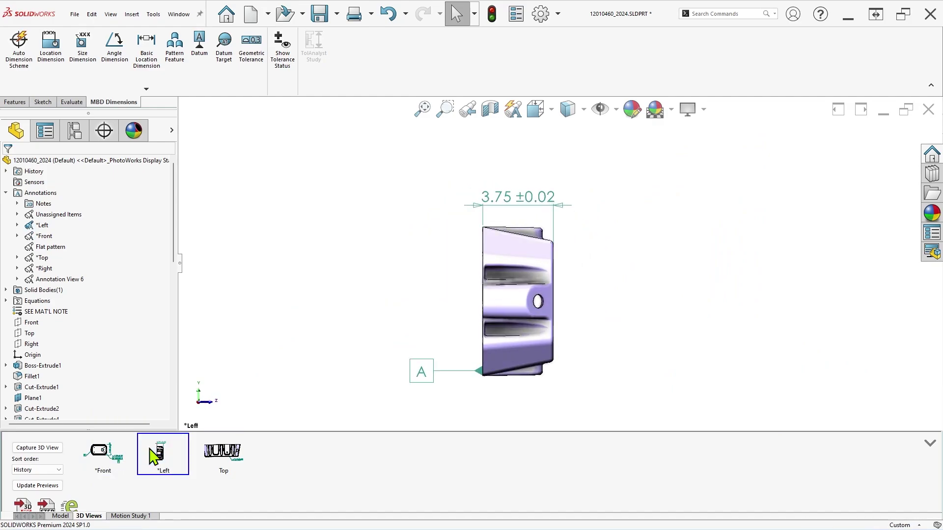
pyautogui.click(214, 453)
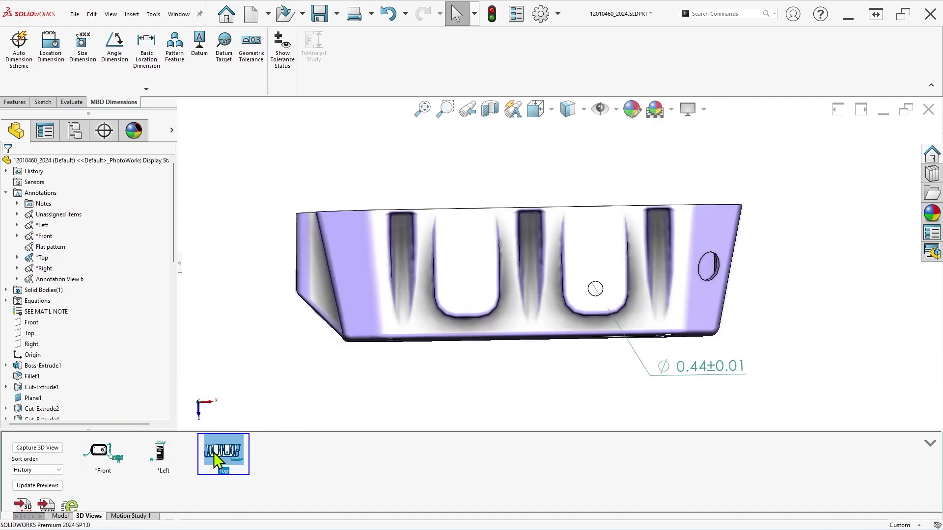
pyautogui.click(102, 455)
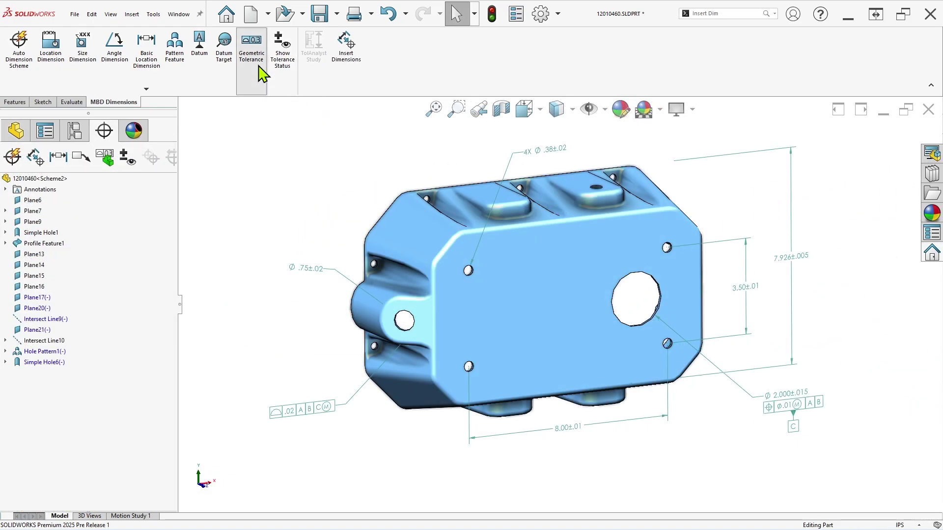
# Step: Attach a .020 Position tolerance frame referencing datum C to the Ø.75 dimension
pyautogui.click(258, 68)
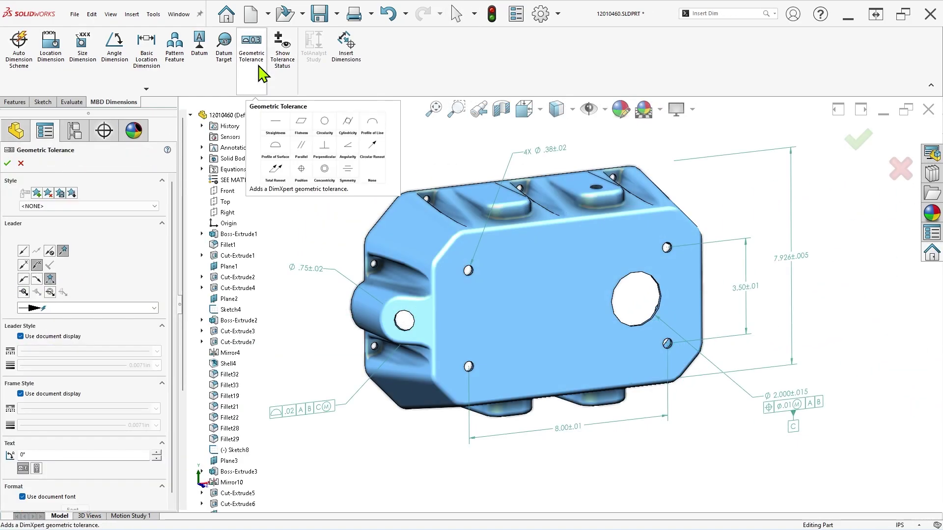
pyautogui.click(317, 272)
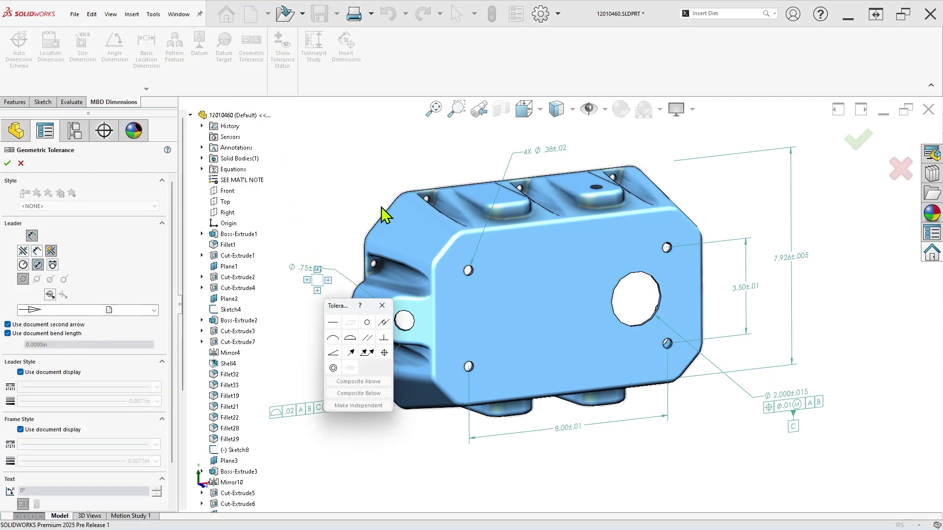
pyautogui.click(385, 352)
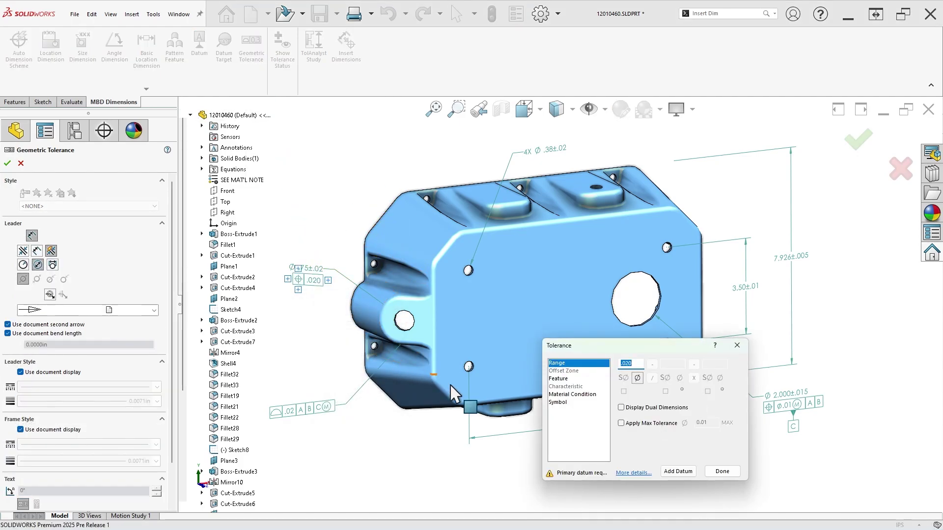
pyautogui.click(678, 471)
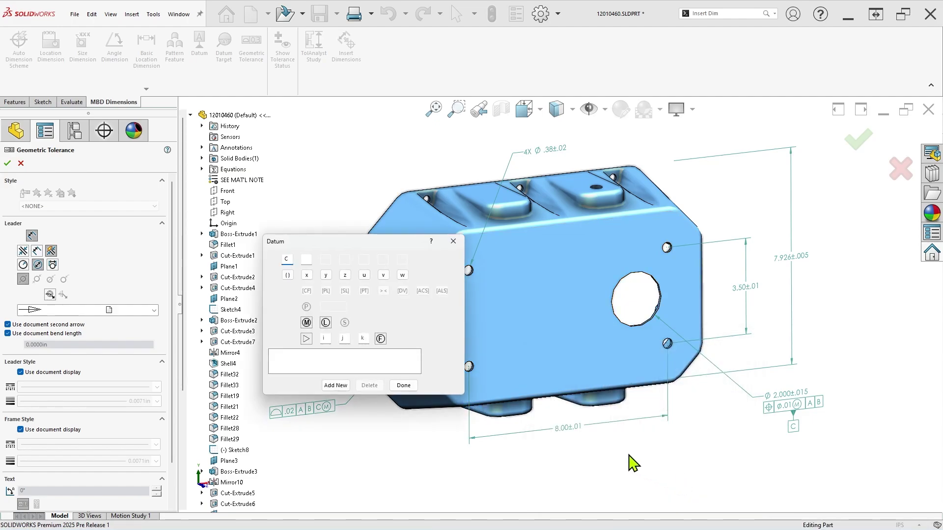
pyautogui.click(411, 386)
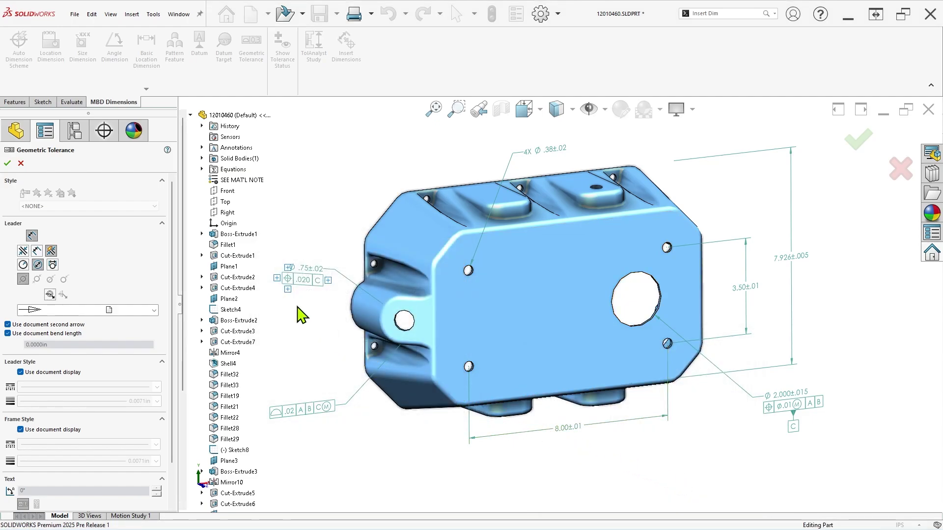
# Step: Accept the tolerance frame and move the Ø0.375 dimension into the Front annotation view
pyautogui.click(7, 165)
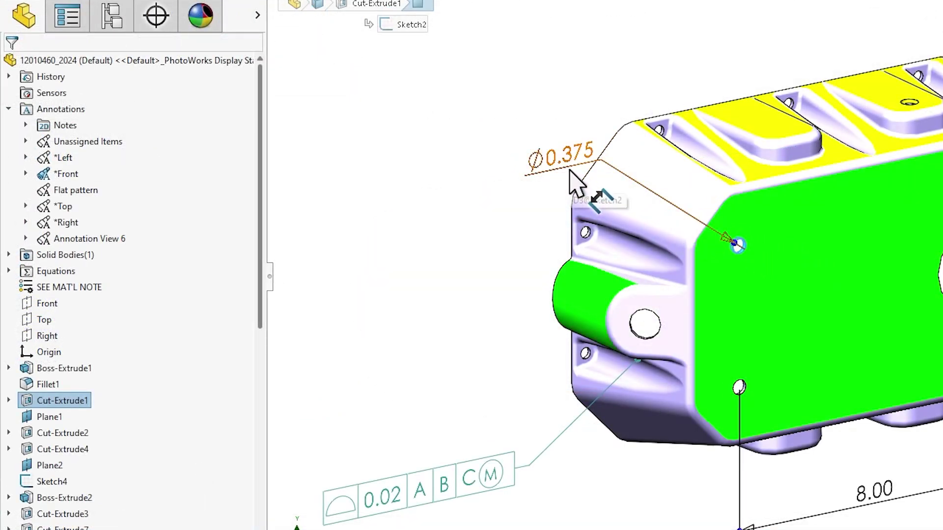
pyautogui.rightClick(576, 183)
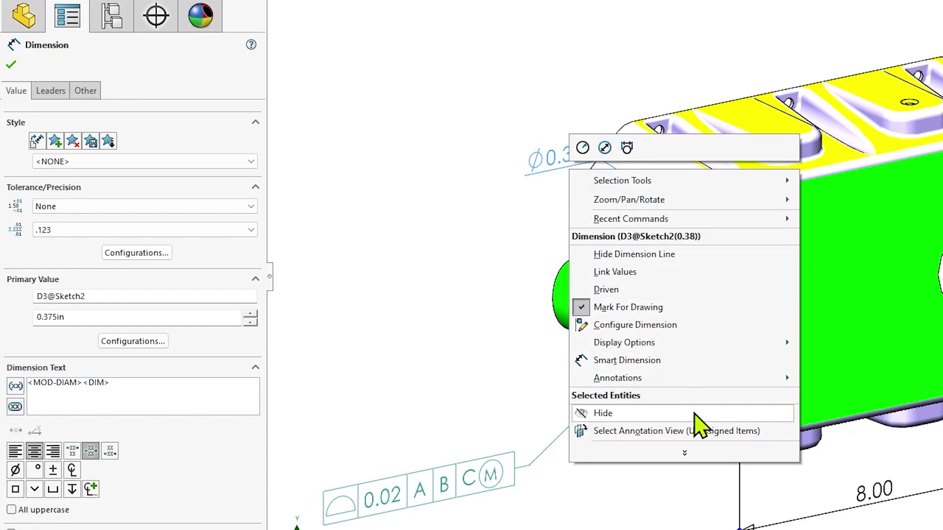
pyautogui.click(706, 432)
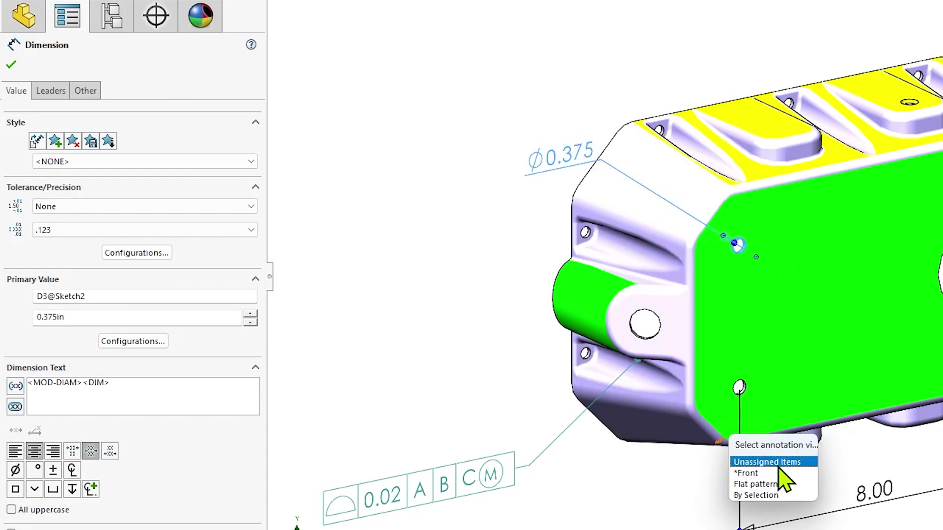
pyautogui.click(749, 473)
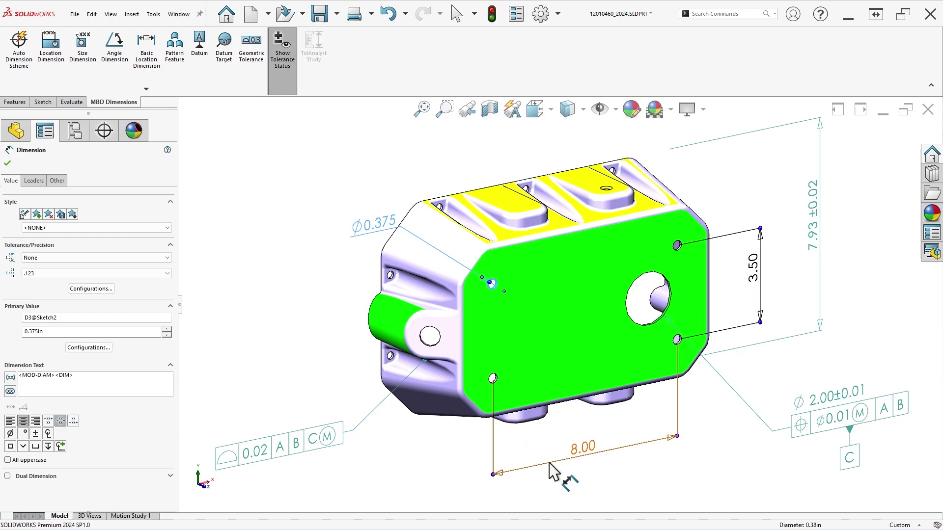
# Step: Move the 8.00 and 3.50 hole dimensions into the Front annotation view too
pyautogui.rightClick(821, 514)
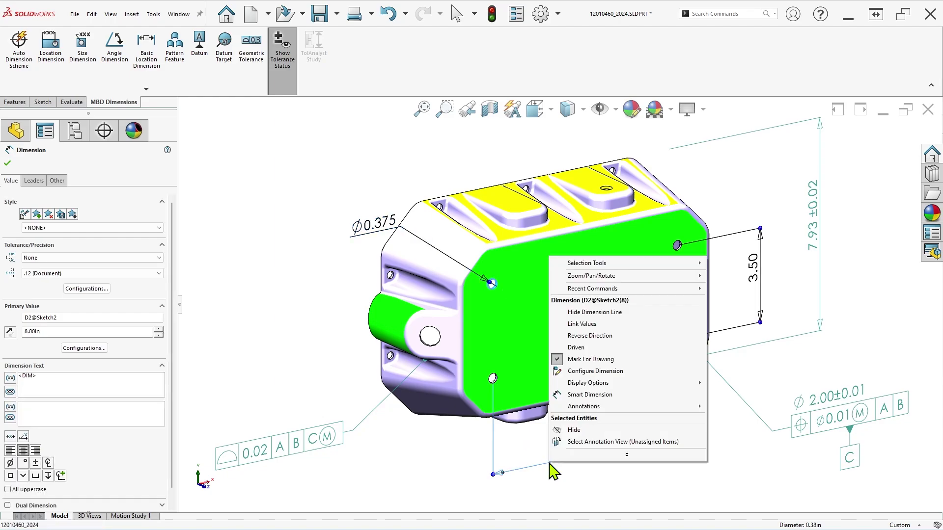
pyautogui.click(585, 443)
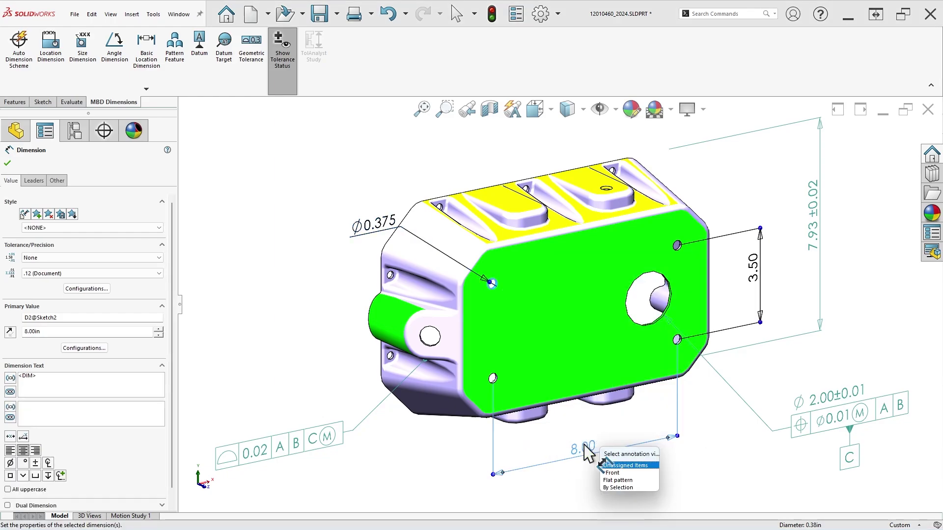
pyautogui.click(621, 473)
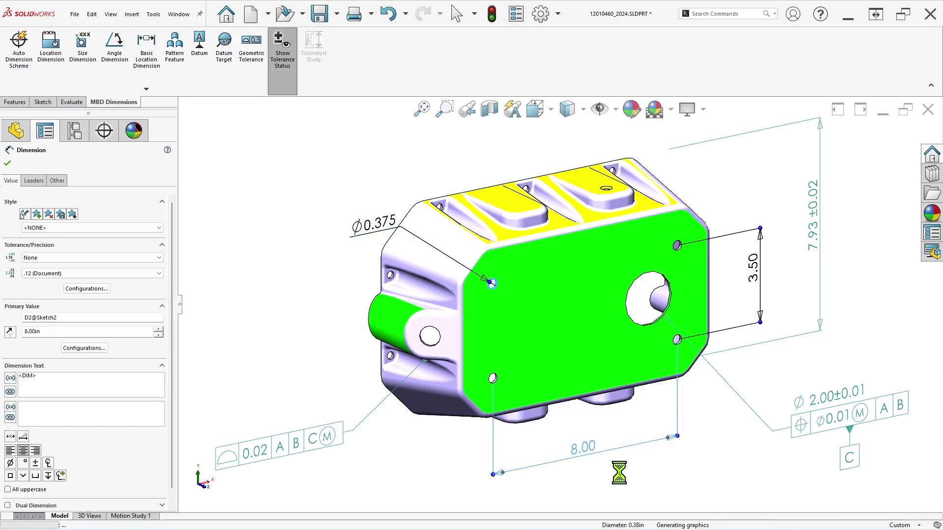
pyautogui.rightClick(742, 338)
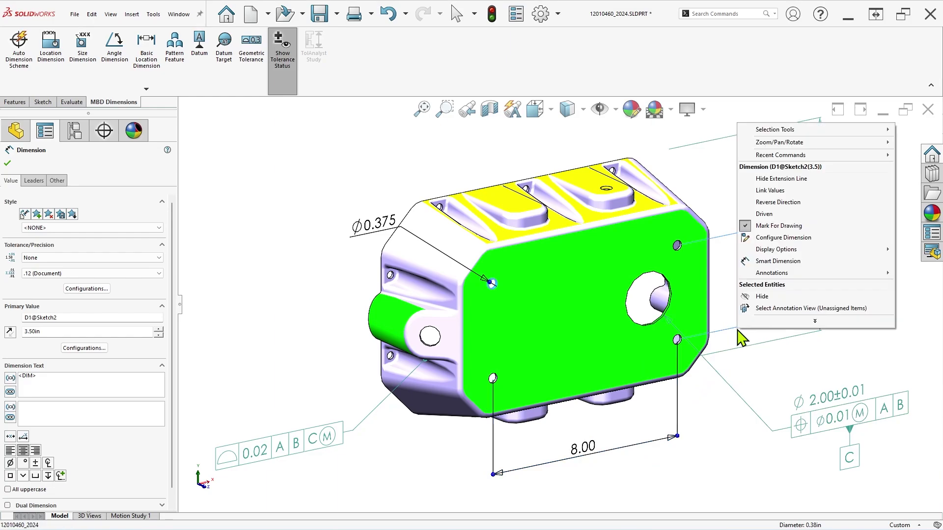
pyautogui.click(764, 308)
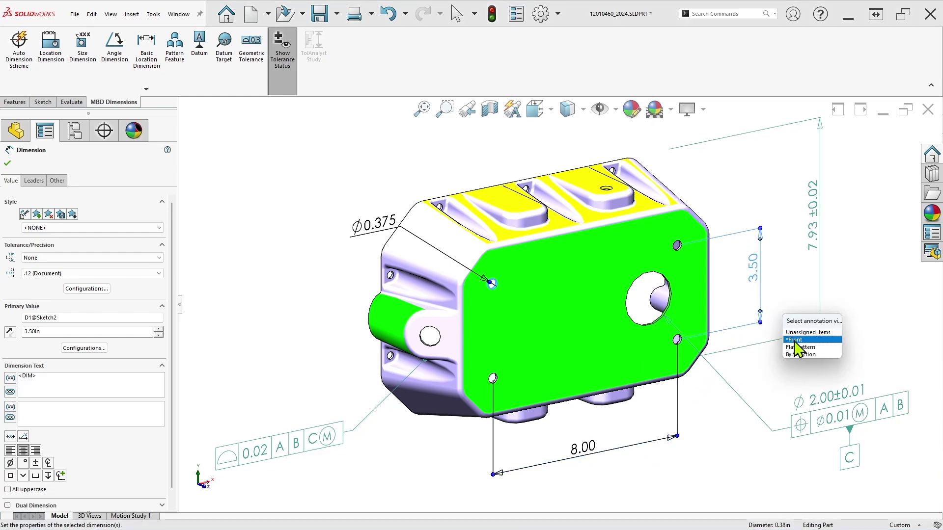
pyautogui.click(796, 341)
# Step: Add the Cut-Extrude7 lug hole with its Ø.750 sketch dimension and create the DimXpert dimensions
pyautogui.click(811, 369)
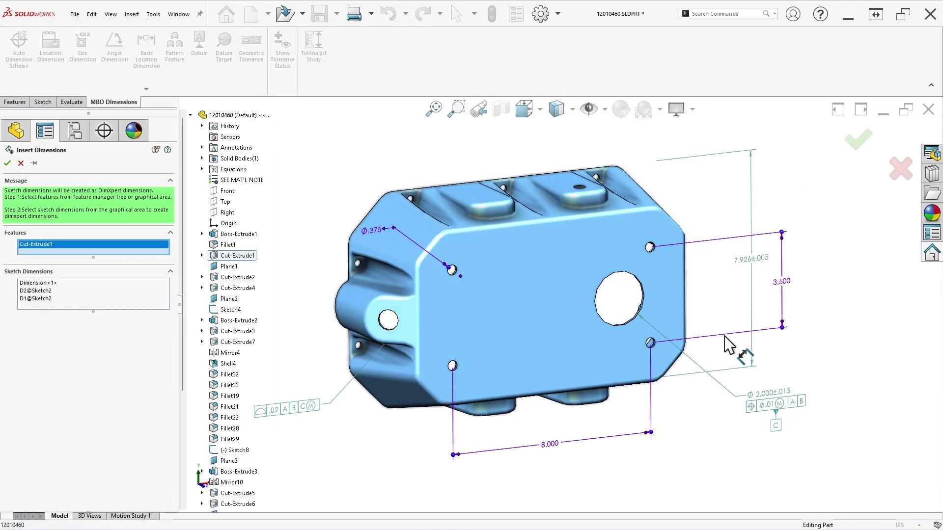
pyautogui.scroll(-5, 379, 319)
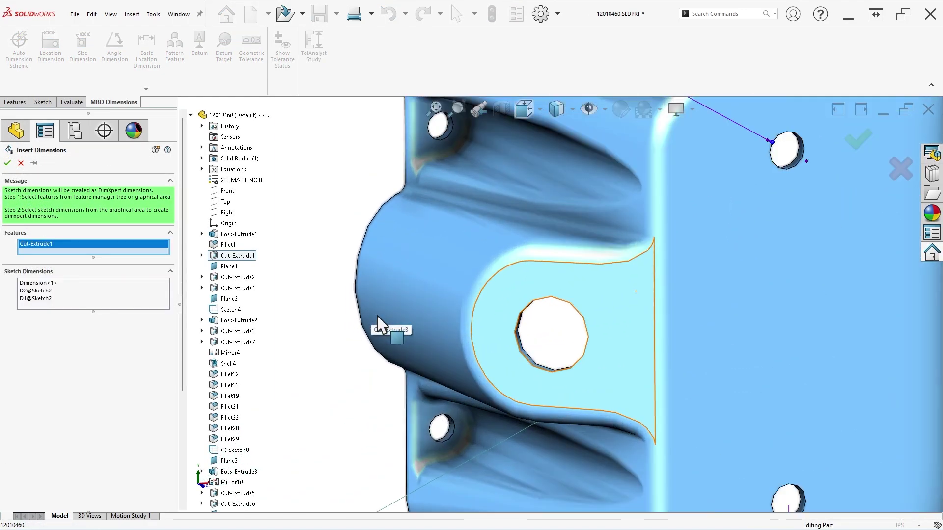
pyautogui.click(520, 343)
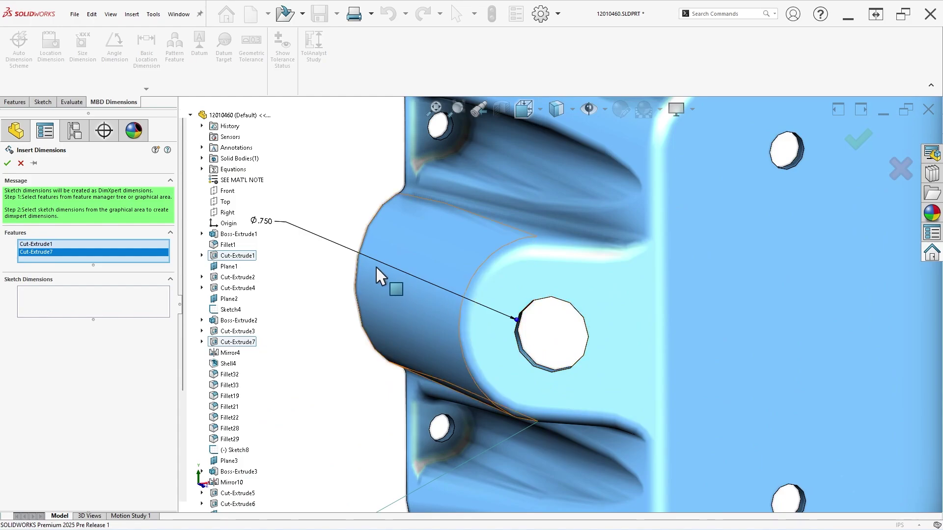
pyautogui.click(344, 249)
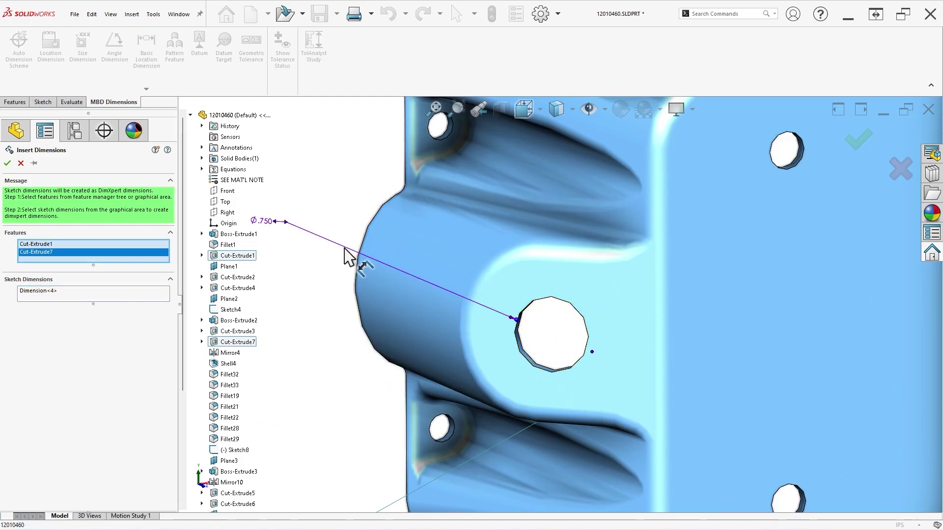
pyautogui.click(8, 164)
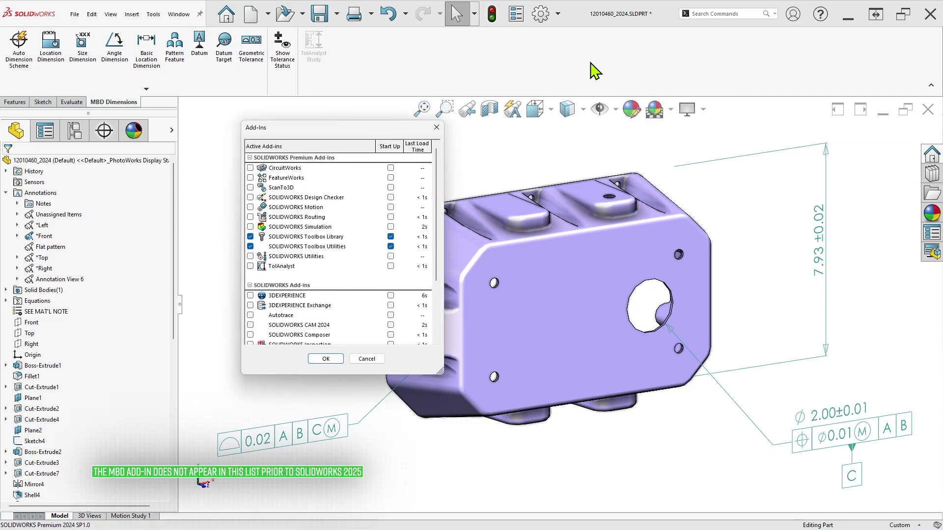
pyautogui.moveTo(437, 168); pyautogui.dragTo(434, 229)
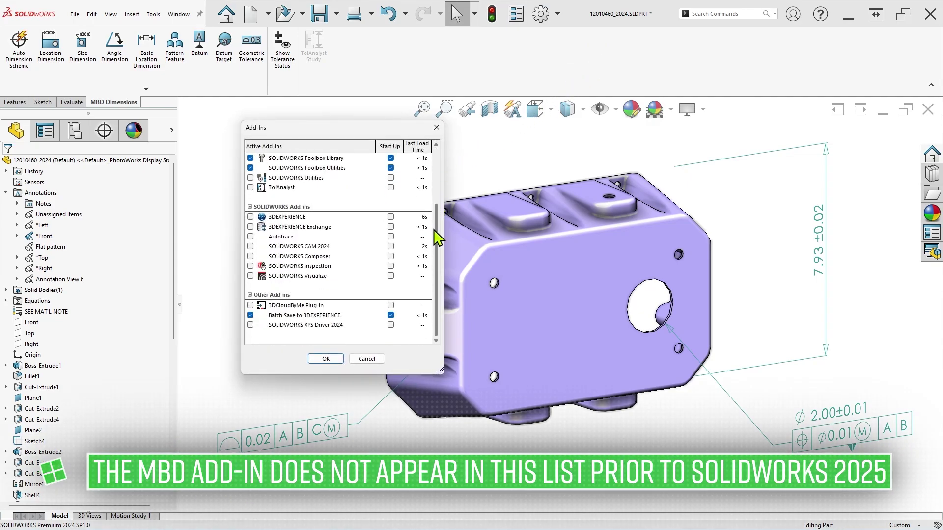
pyautogui.click(318, 360)
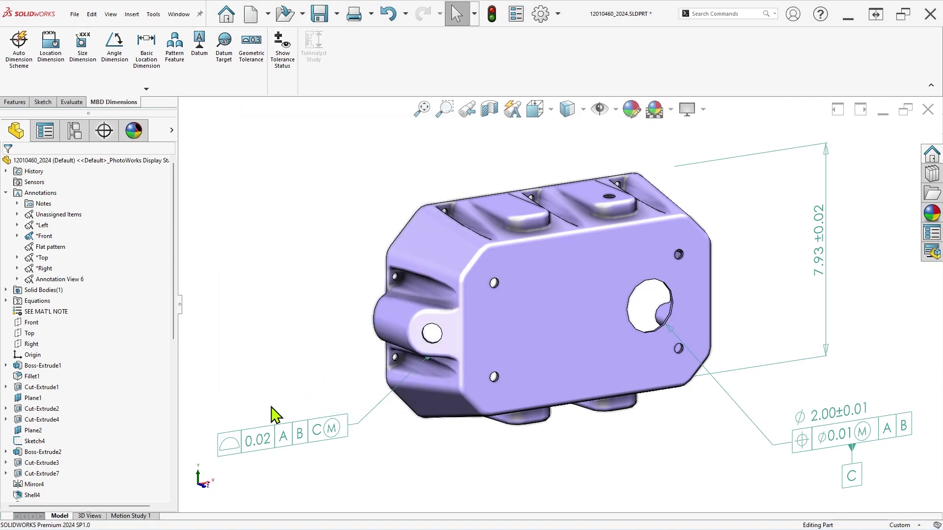
pyautogui.click(88, 515)
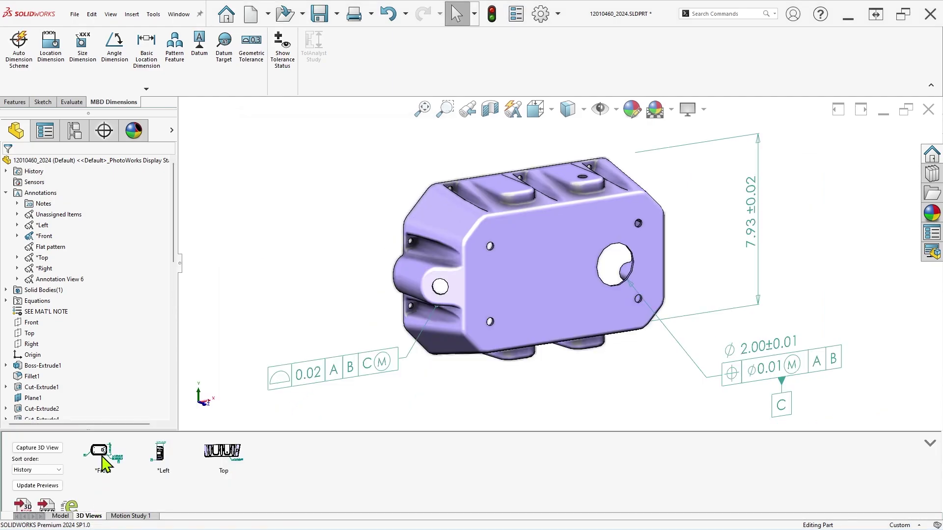
pyautogui.click(102, 456)
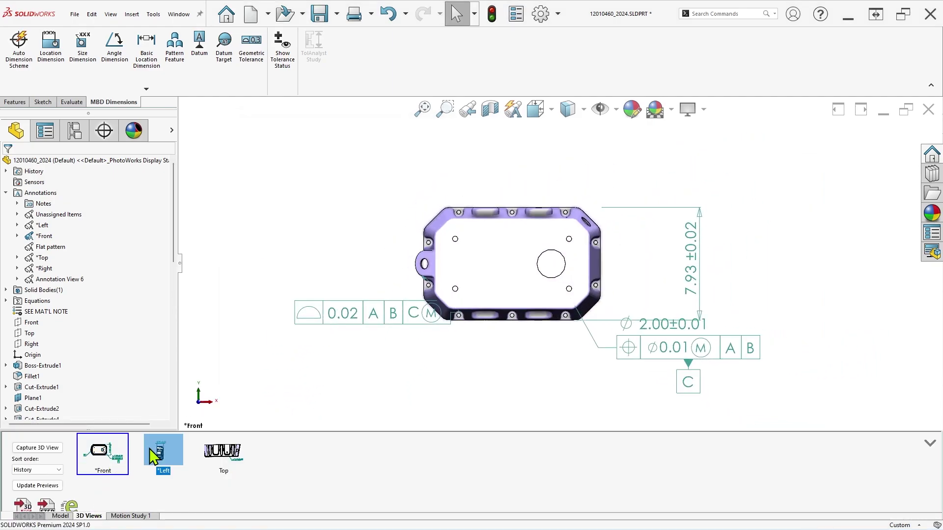
pyautogui.click(149, 448)
pyautogui.click(215, 456)
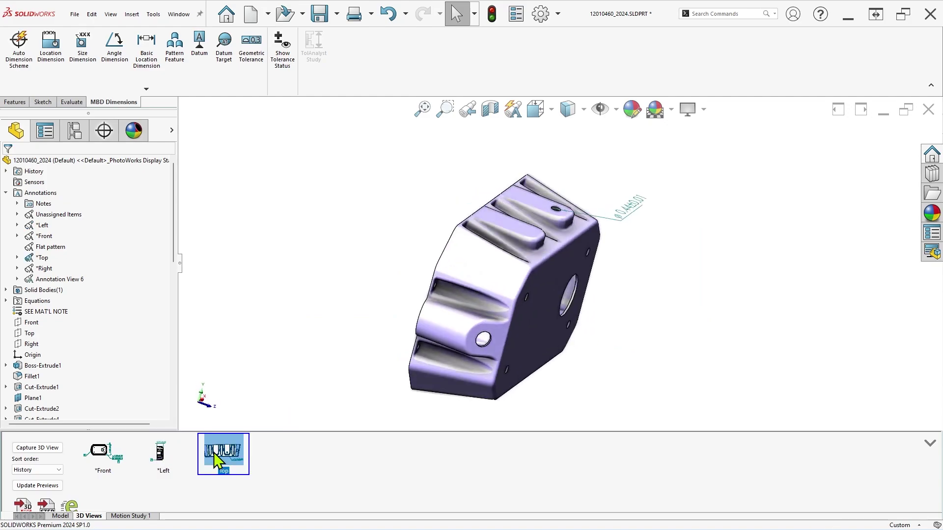
pyautogui.click(102, 455)
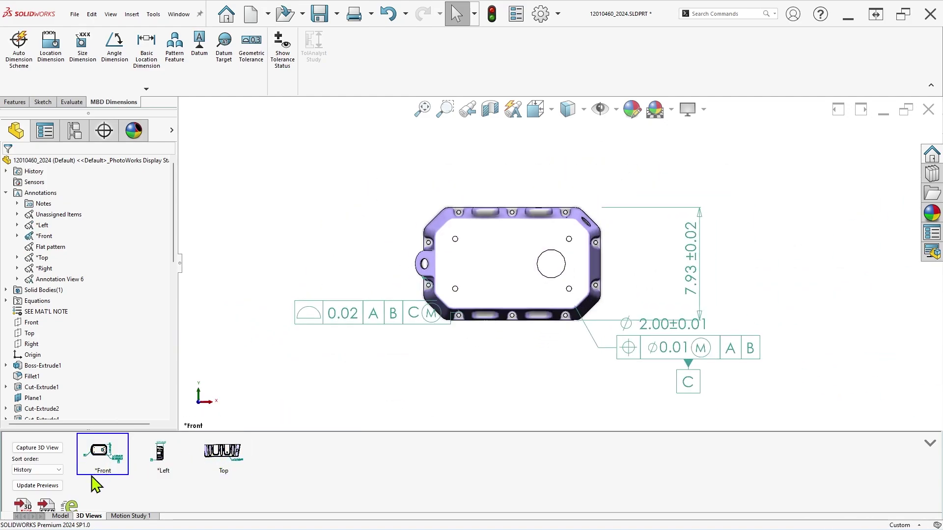
pyautogui.click(60, 517)
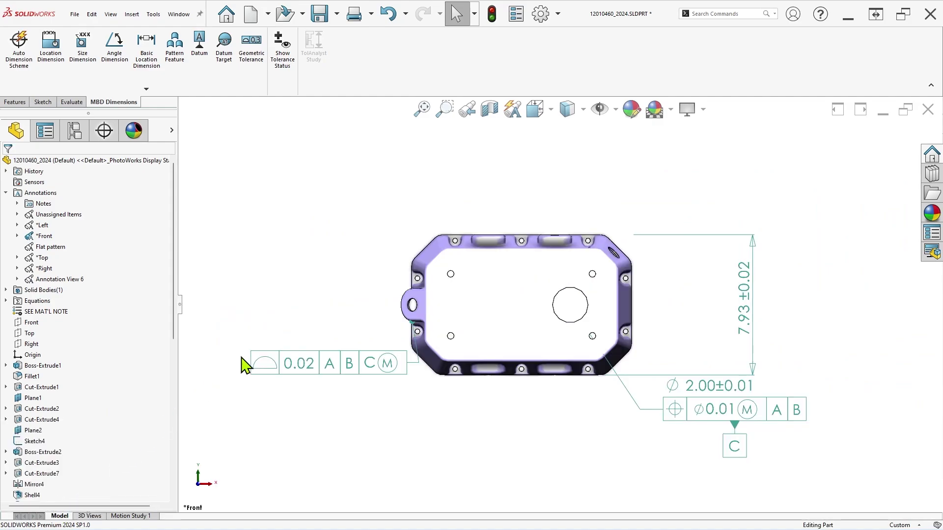
pyautogui.moveTo(303, 278)
pyautogui.mouseDown(button='middle')
pyautogui.moveTo(308, 266)
pyautogui.moveTo(337, 274)
pyautogui.moveTo(340, 310)
pyautogui.mouseUp(button='middle')
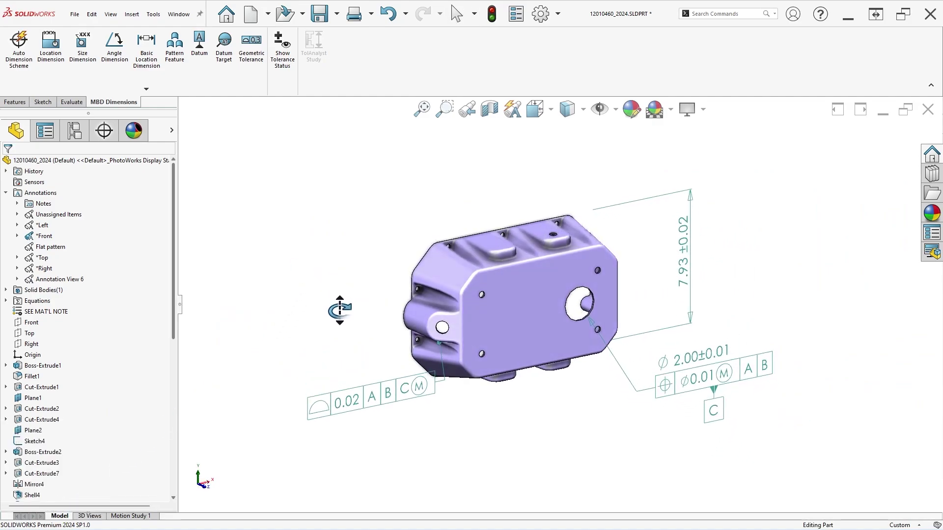
# Step: Colour faces by tolerance status, zoom out to the whole housing, and shade it with edges
pyautogui.click(283, 79)
pyautogui.scroll(-5, 487, 304)
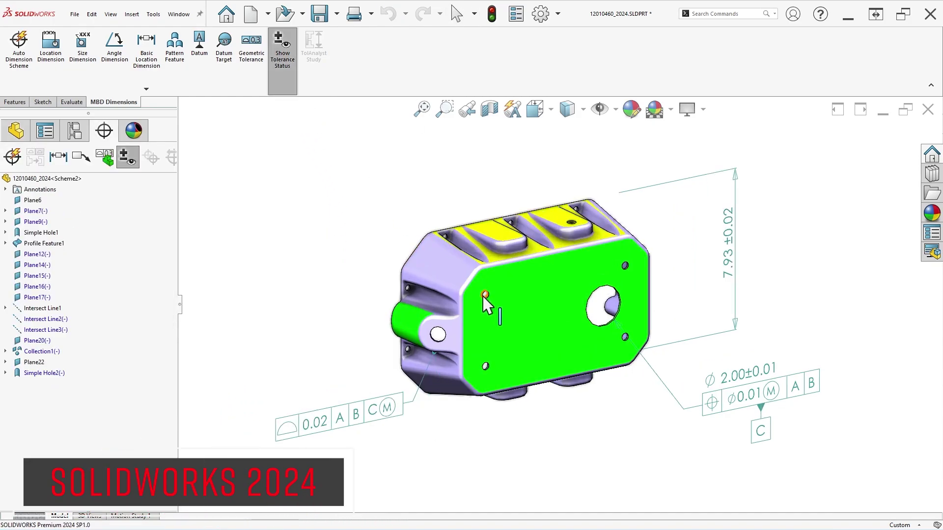
pyautogui.scroll(-5, 556, 307)
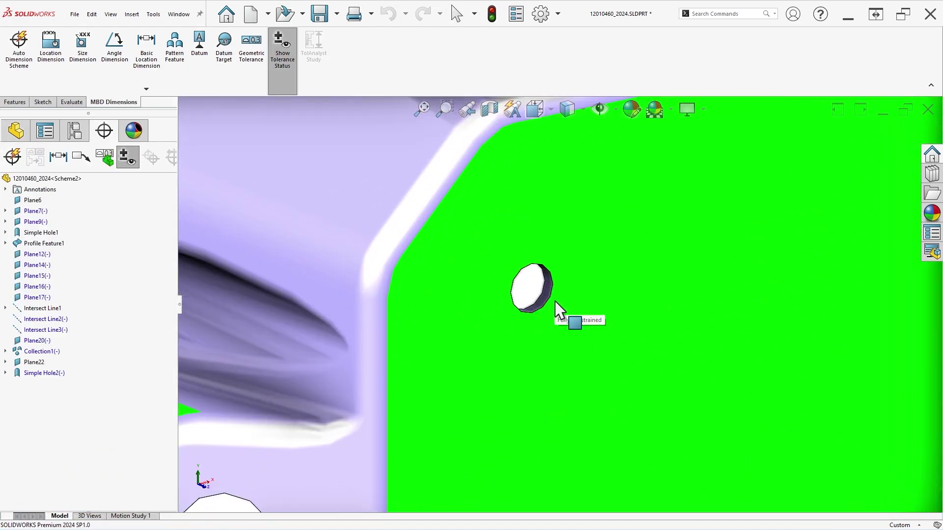
pyautogui.click(703, 109)
pyautogui.click(705, 131)
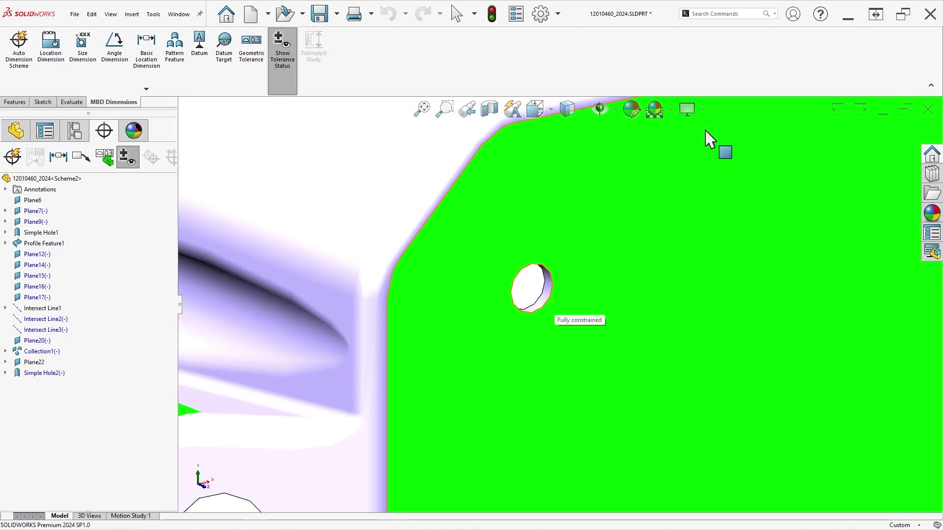
pyautogui.scroll(5, 733, 303)
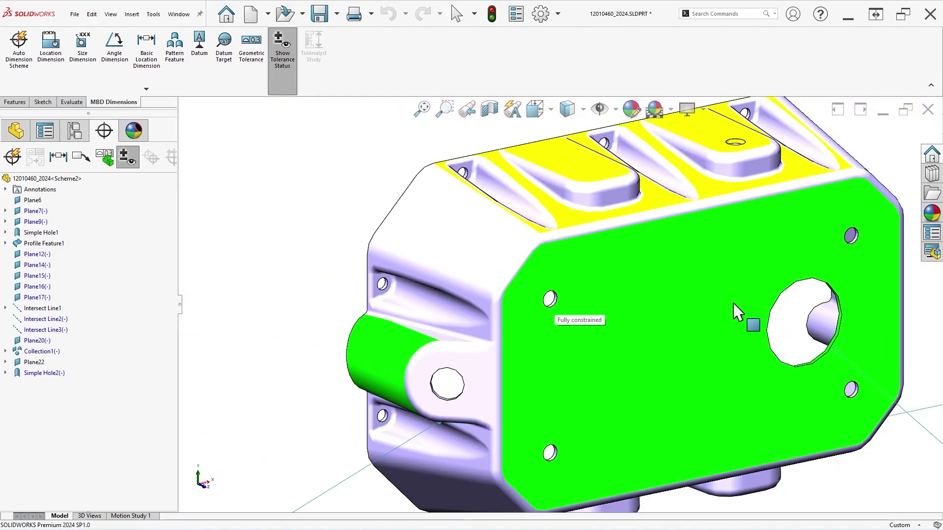
# Step: Reveal the Ø0.375 hole dimension via Annotations and assign it to the Front annotation view
pyautogui.click(15, 137)
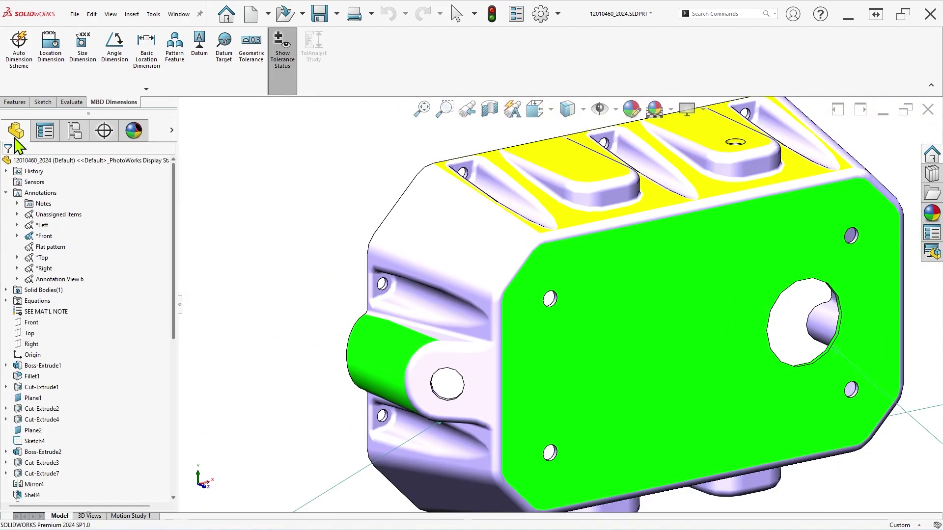
pyautogui.rightClick(33, 194)
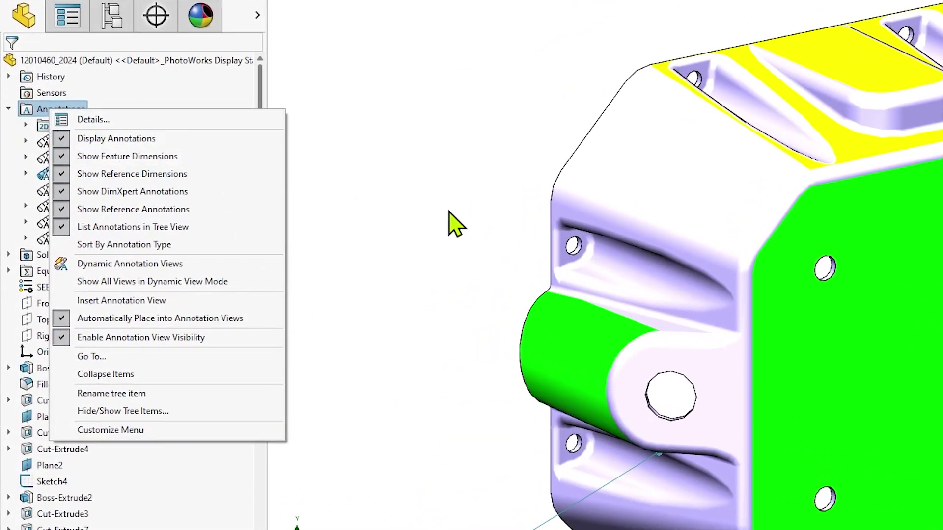
pyautogui.click(825, 269)
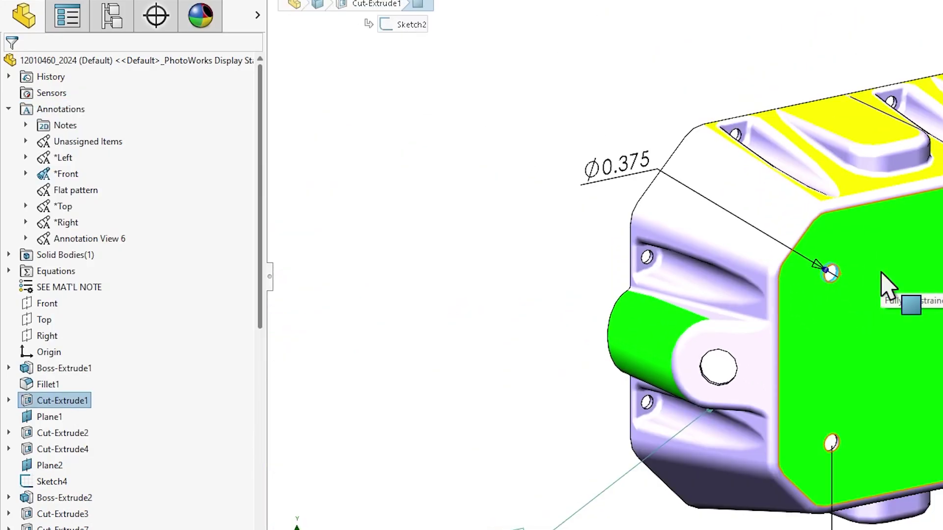
pyautogui.keyDown('ctrl'); pyautogui.moveTo(890, 289); pyautogui.dragTo(819, 267, button='middle'); pyautogui.keyUp('ctrl')
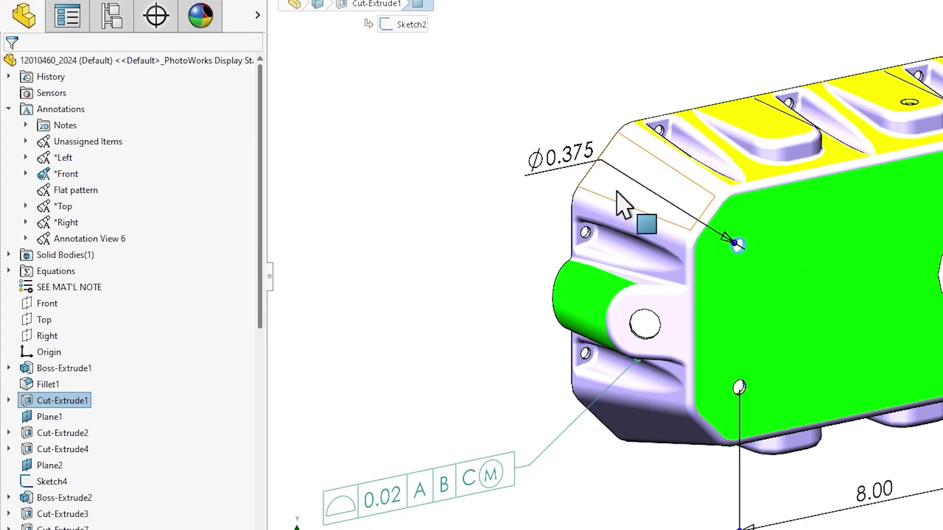
pyautogui.rightClick(576, 184)
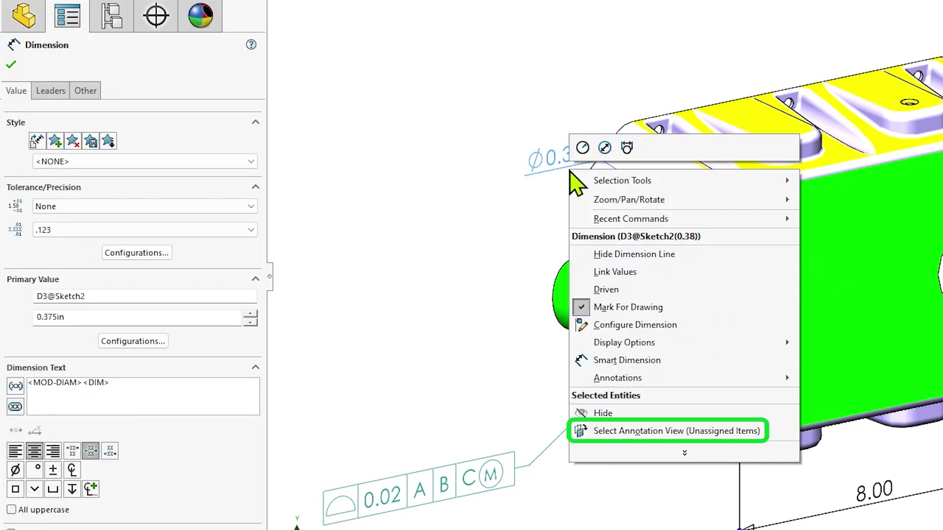
pyautogui.click(707, 430)
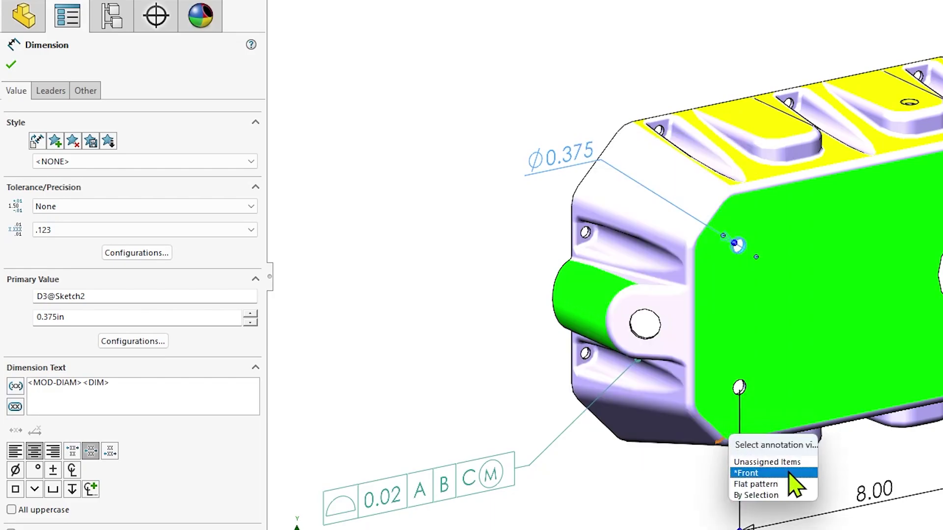
pyautogui.click(794, 474)
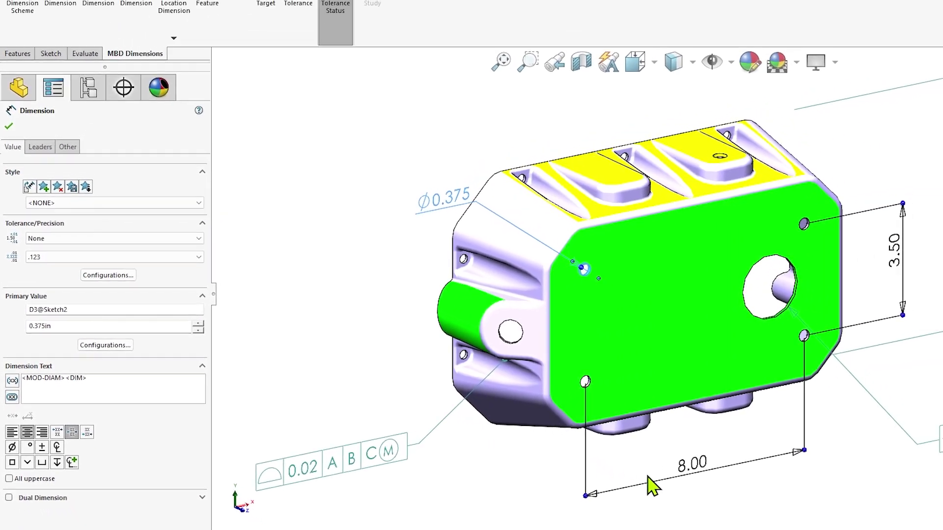
# Step: Reassign the 8.00 and 3.50 dimensions to an annotation view
pyautogui.rightClick(830, 510)
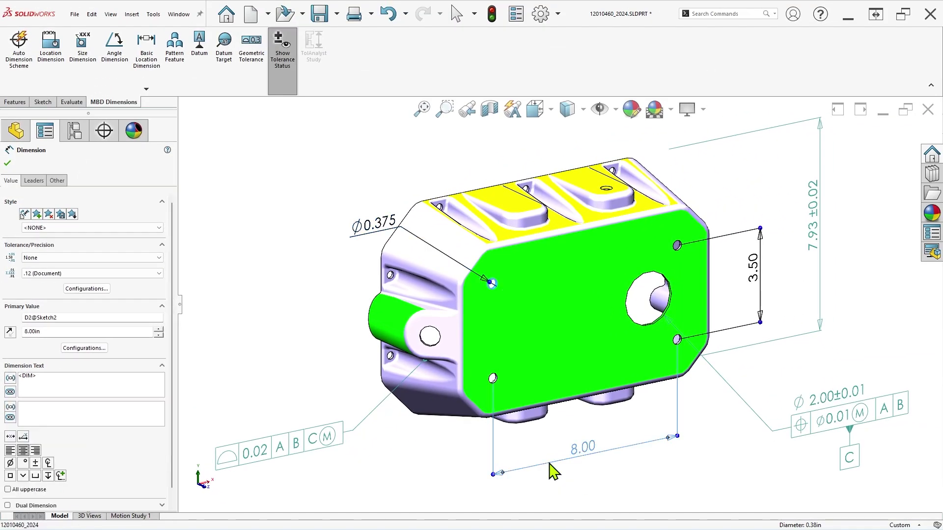
pyautogui.click(609, 501)
pyautogui.click(608, 466)
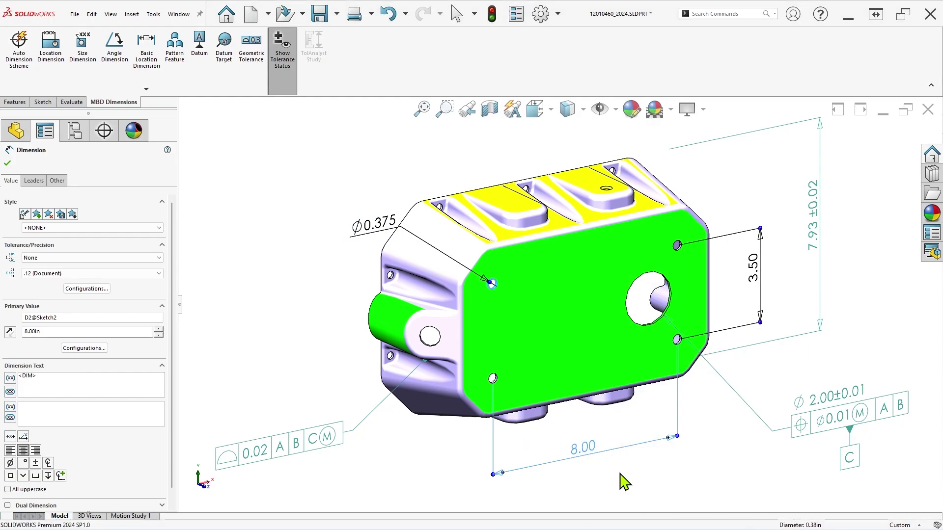
pyautogui.rightClick(734, 337)
pyautogui.click(756, 311)
pyautogui.click(799, 351)
pyautogui.click(808, 361)
# Step: Give the Ø0.375 hole dimension a Limit tolerance showing 0.380/0.375
pyautogui.click(378, 242)
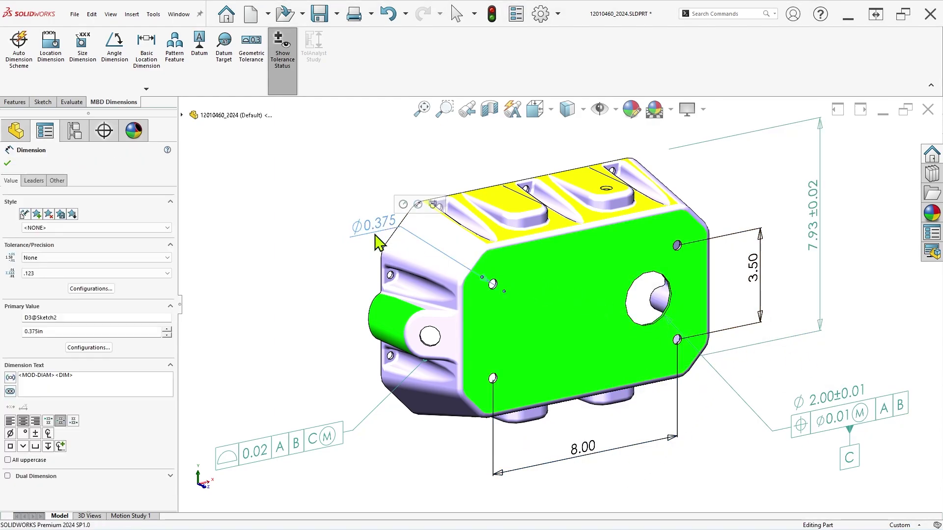
pyautogui.click(113, 258)
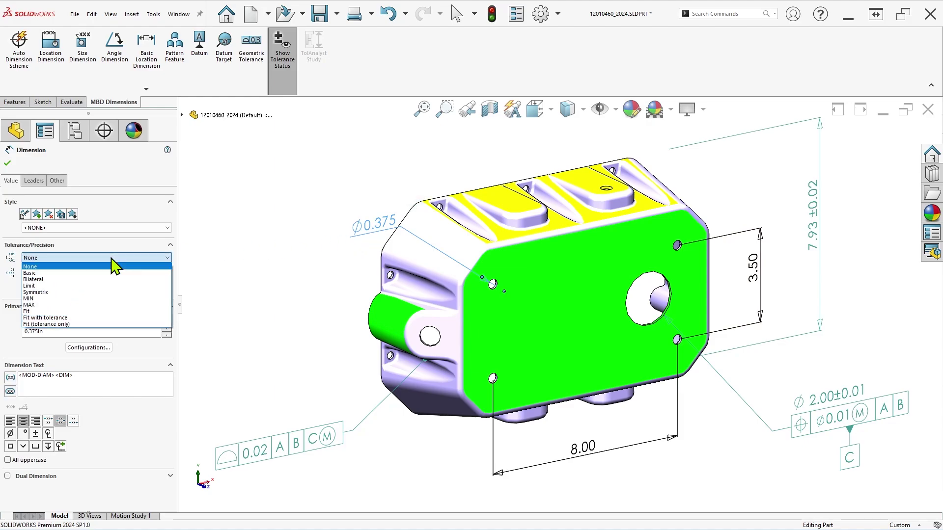
pyautogui.click(101, 285)
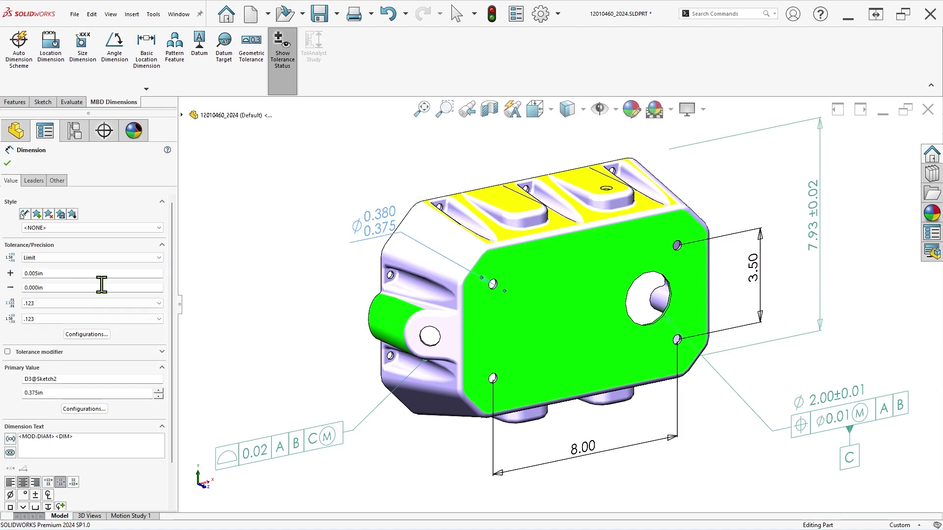
pyautogui.click(7, 164)
pyautogui.scroll(-10, 524, 290)
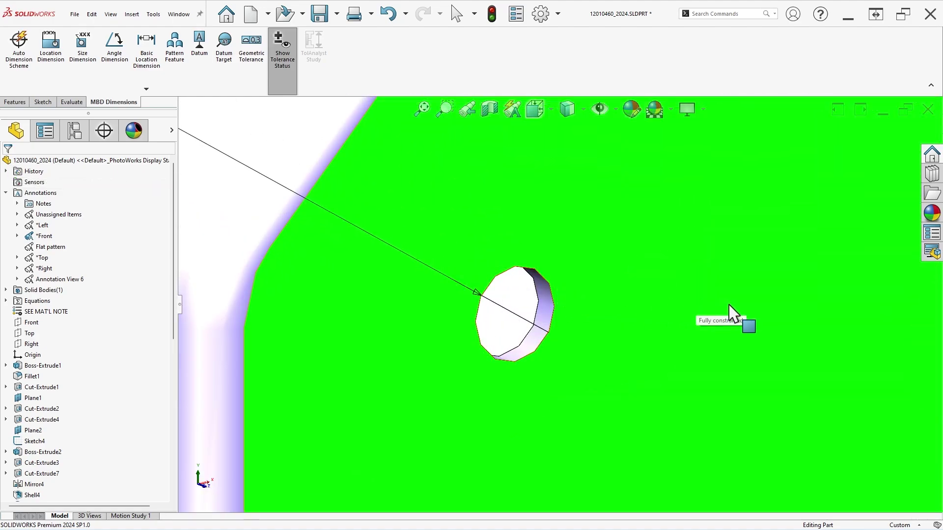
pyautogui.press('f')
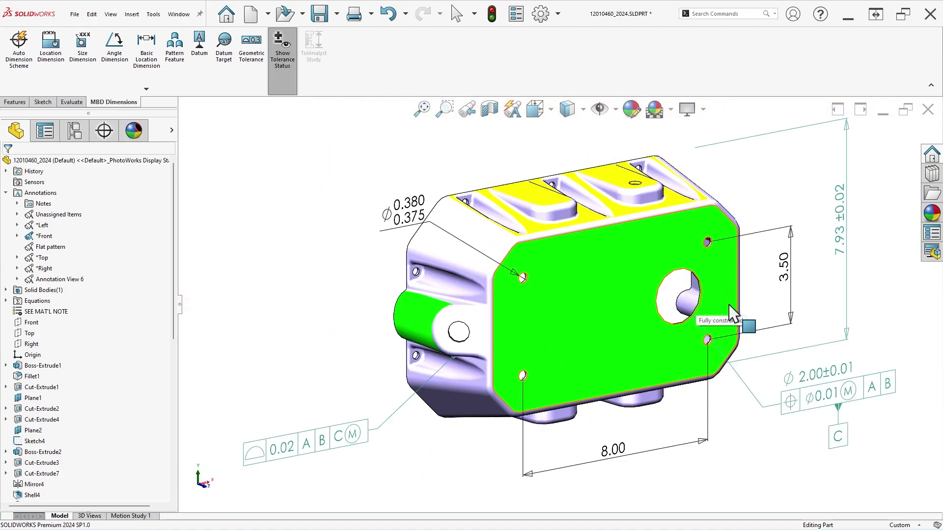
# Step: Hide the 8.00 and 3.50 dimensions
pyautogui.click(524, 413)
pyautogui.keyDown('ctrl'); pyautogui.click(723, 339); pyautogui.keyUp('ctrl')
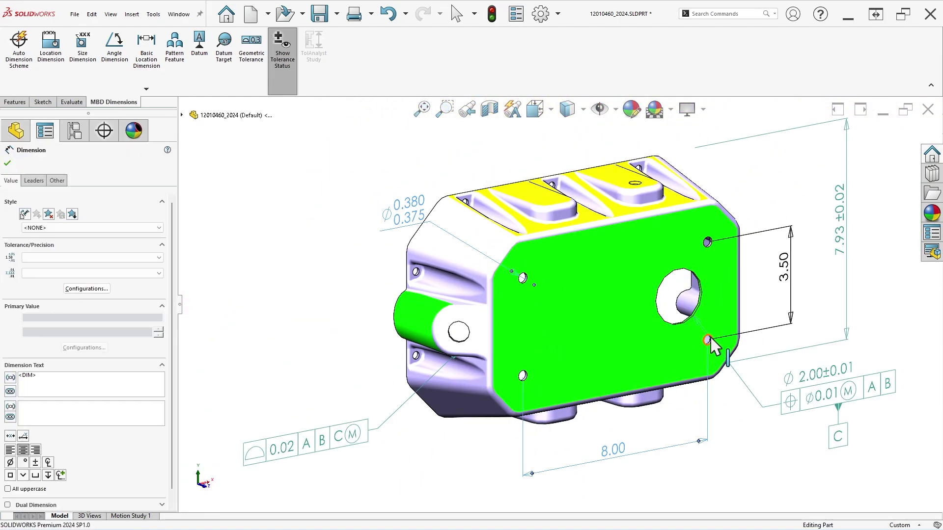
pyautogui.rightClick(762, 339)
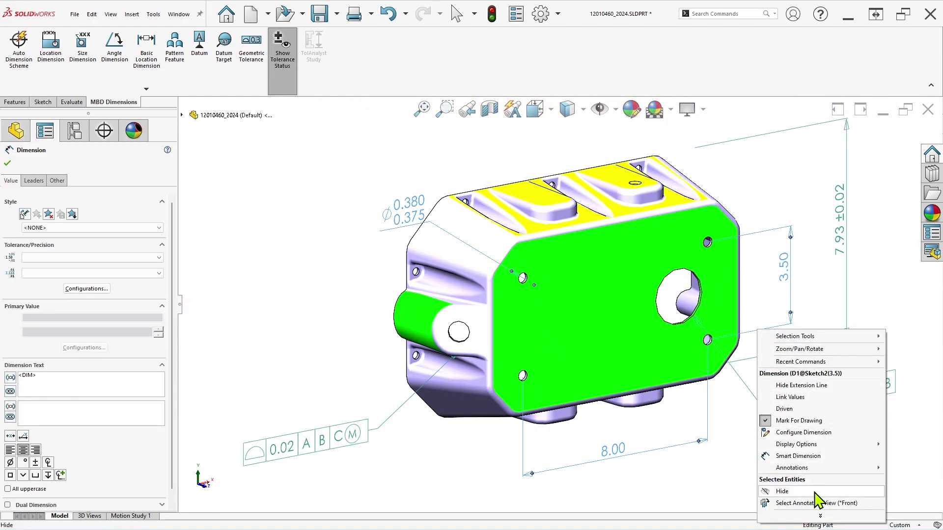
pyautogui.click(784, 491)
# Step: Place a 4x Ø0.38±0.01 DimXpert size dimension on the small holes
pyautogui.click(83, 49)
pyautogui.scroll(-6, 535, 290)
pyautogui.click(532, 282)
pyautogui.scroll(6, 531, 283)
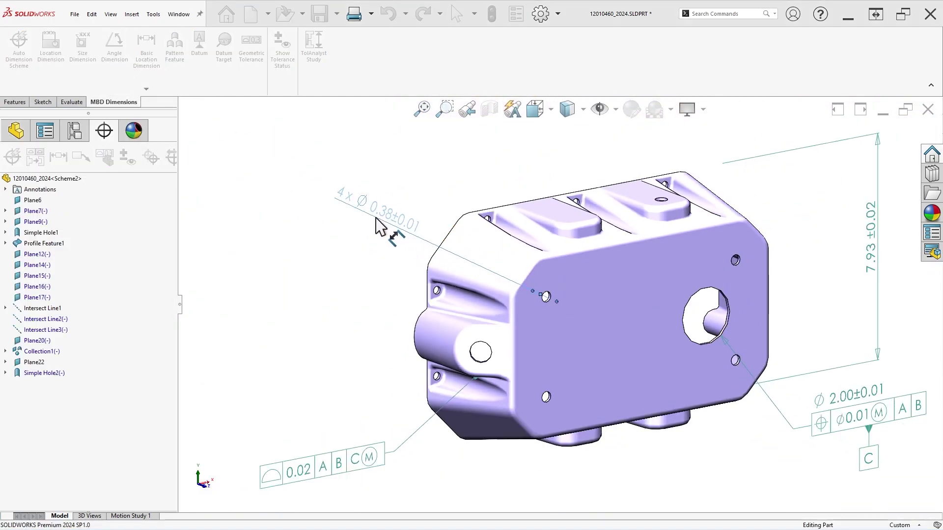
pyautogui.click(384, 227)
# Step: Lay the 4x Ø0.38 size dimension text flat using custom text position
pyautogui.click(38, 387)
pyautogui.click(40, 403)
pyautogui.click(7, 164)
# Step: Add 8.00±0.02, 3.50 and 7.93±0.02 location dimensions to the holes, then show tolerance status
pyautogui.click(50, 50)
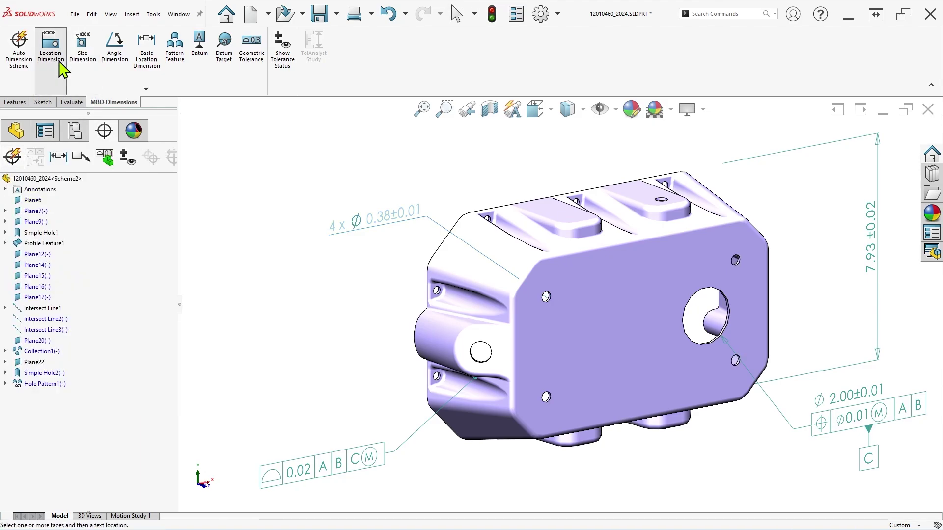
pyautogui.scroll(-3, 673, 388)
pyautogui.click(399, 372)
pyautogui.click(730, 308)
pyautogui.click(575, 490)
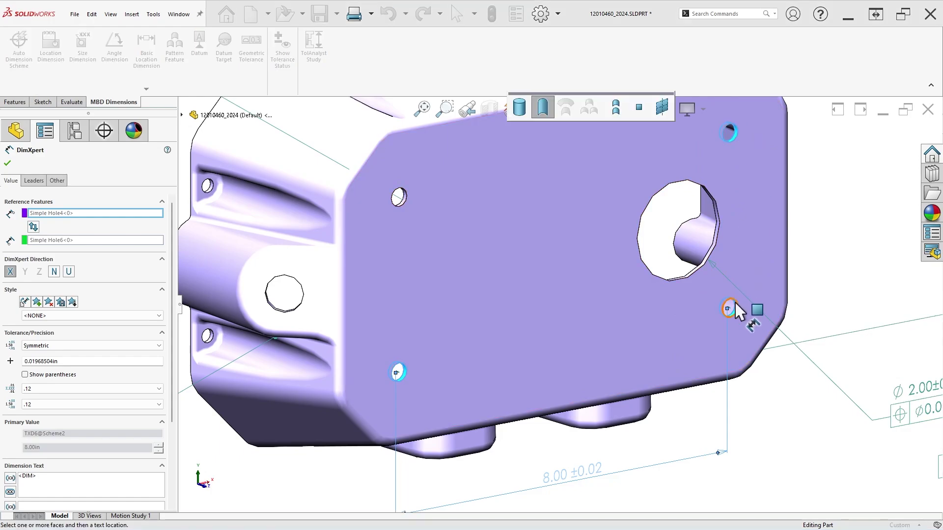
pyautogui.click(841, 213)
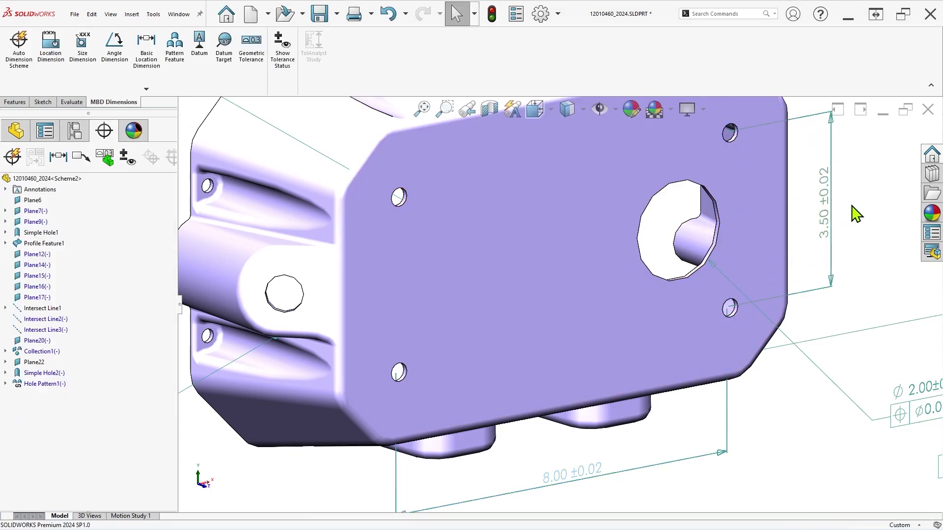
pyautogui.press('f')
pyautogui.click(802, 274)
pyautogui.moveTo(802, 274); pyautogui.dragTo(722, 282, button='middle')
pyautogui.press('Escape')
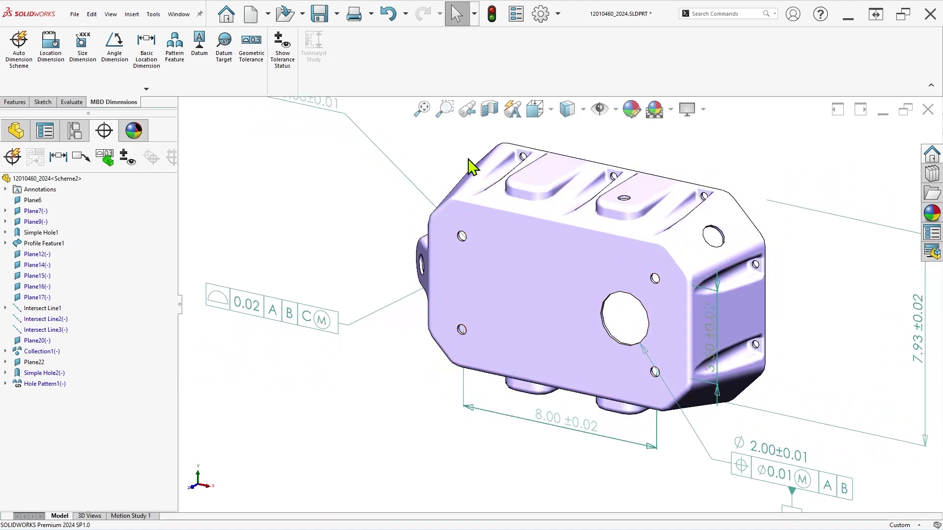
pyautogui.click(293, 83)
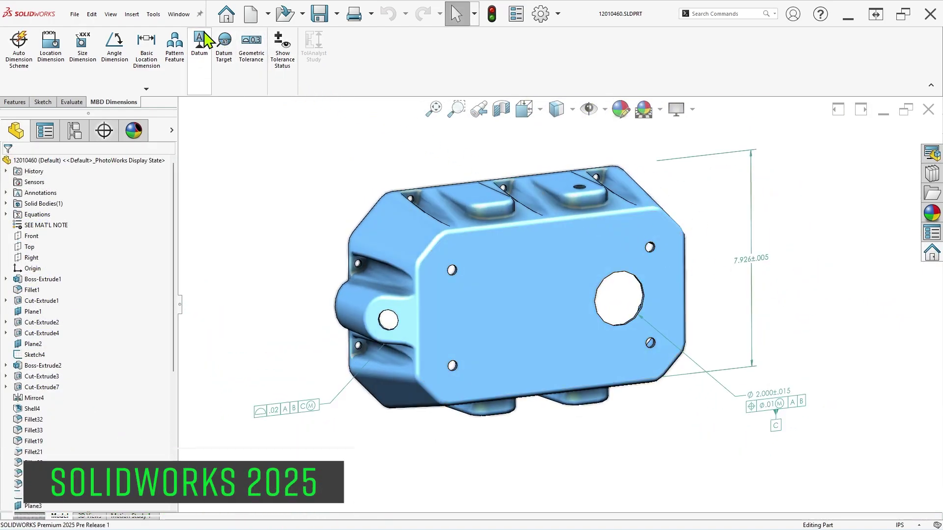
# Step: Use Insert Dimensions to convert Cut-Extrude1's 8.000 and 3.500 and the lug hole's Ø.750 into DimXpert
pyautogui.click(153, 14)
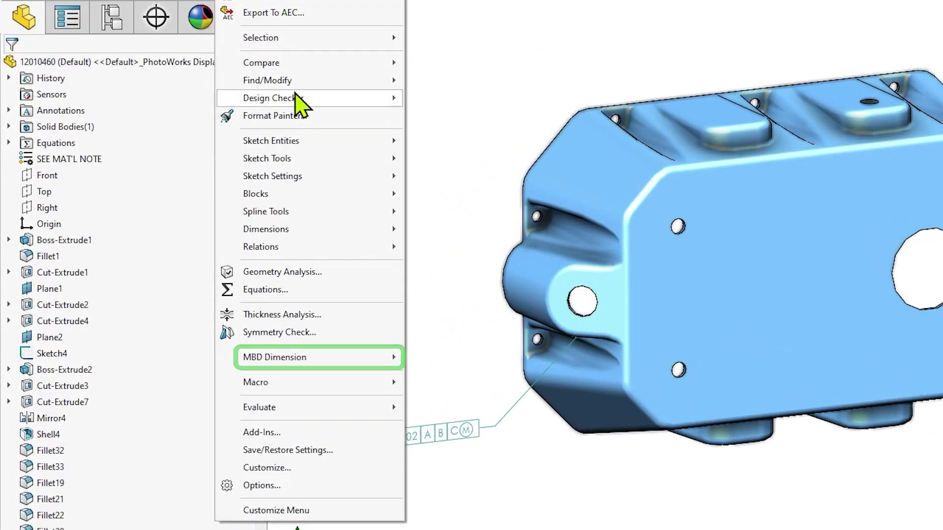
pyautogui.moveTo(343, 359)
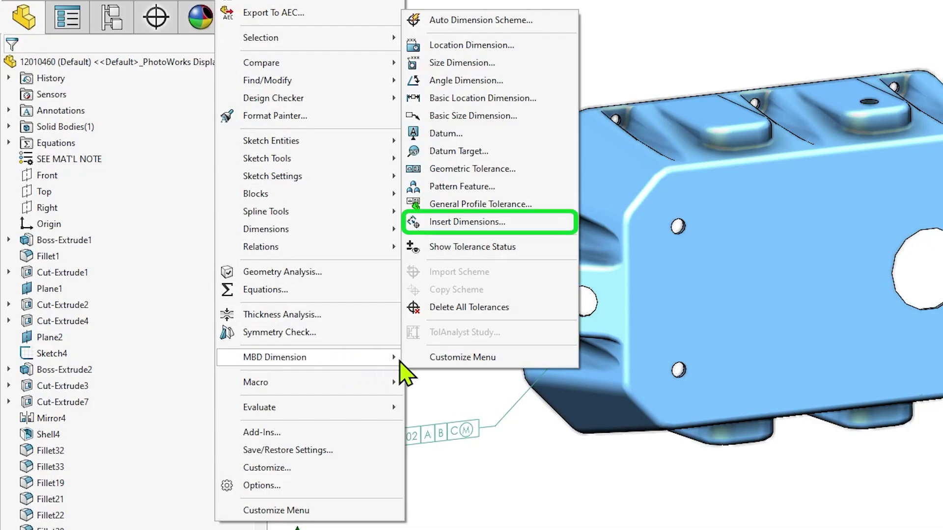
pyautogui.click(540, 225)
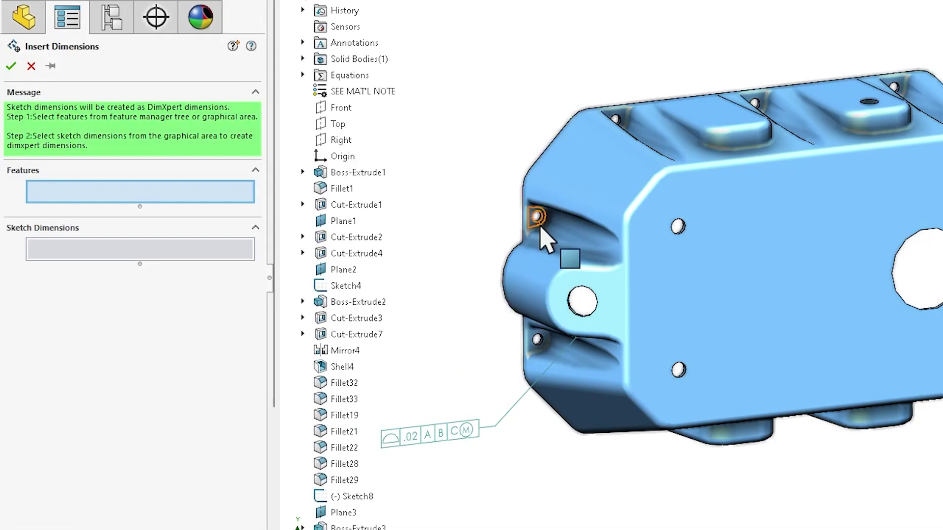
pyautogui.click(359, 204)
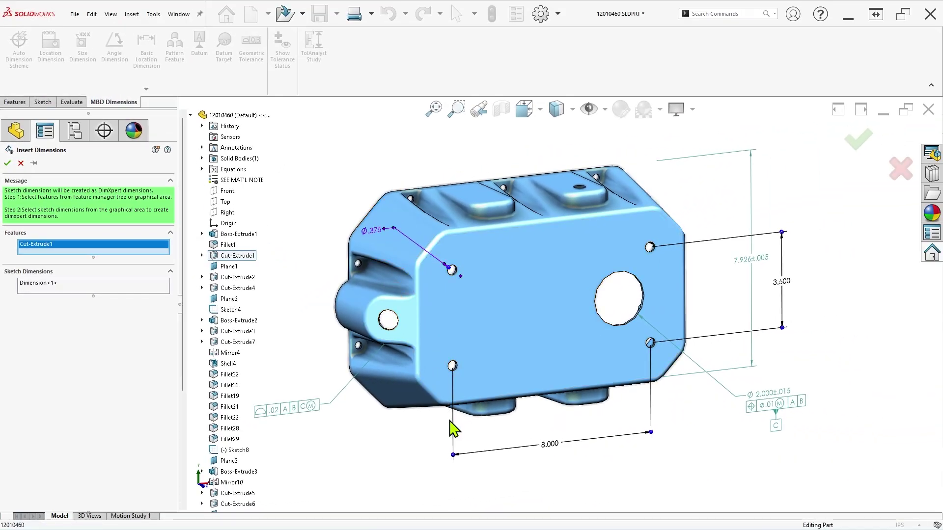
pyautogui.click(453, 425)
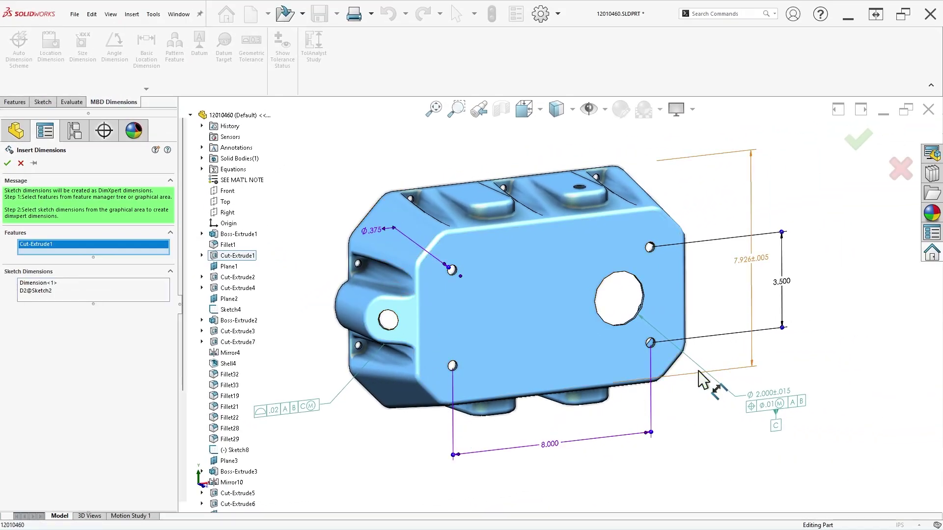
pyautogui.click(725, 337)
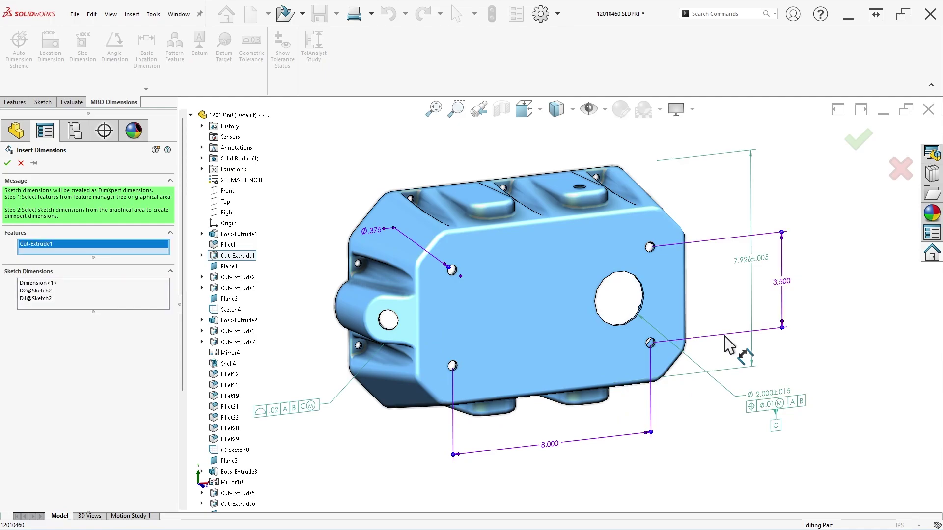
pyautogui.scroll(-5, 382, 321)
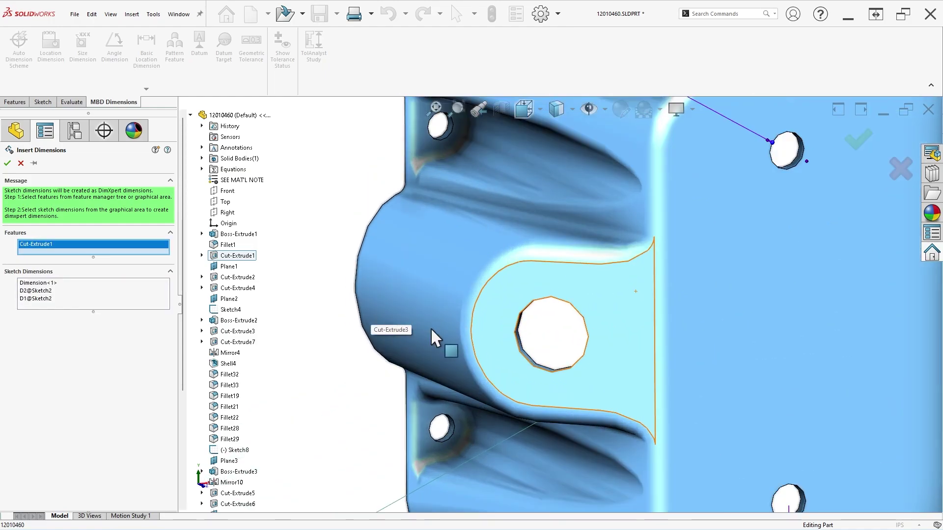
pyautogui.click(520, 345)
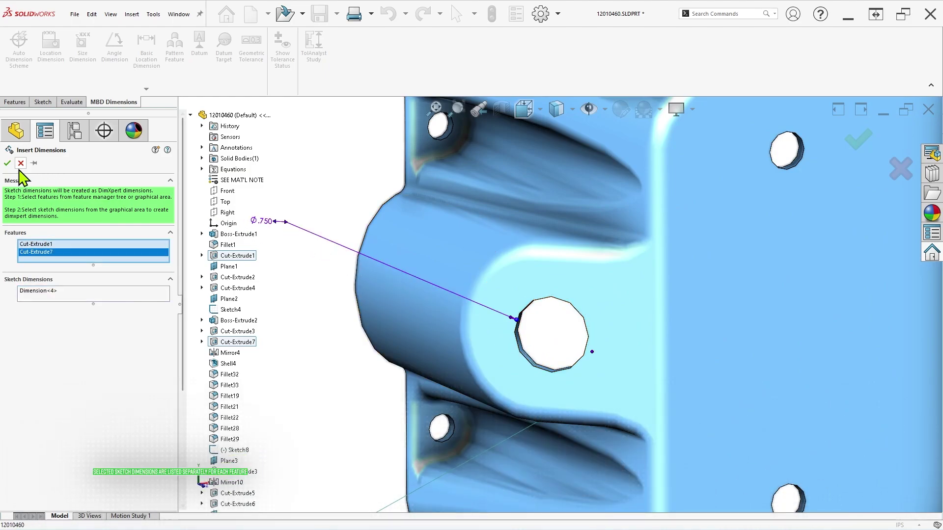
pyautogui.click(7, 163)
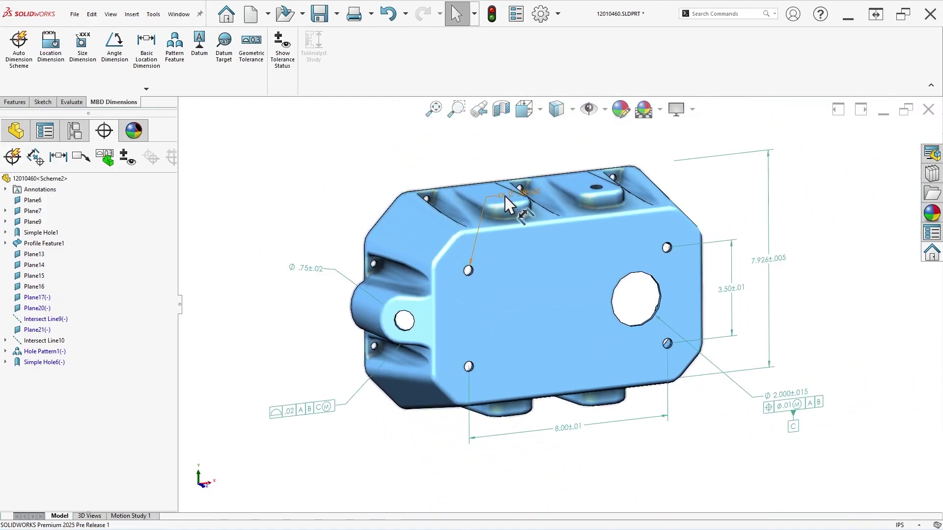
# Step: Drag the 4X Ø.38 callout higher and the 7.926 and 3.50 dimensions further right
pyautogui.moveTo(506, 199); pyautogui.dragTo(533, 157)
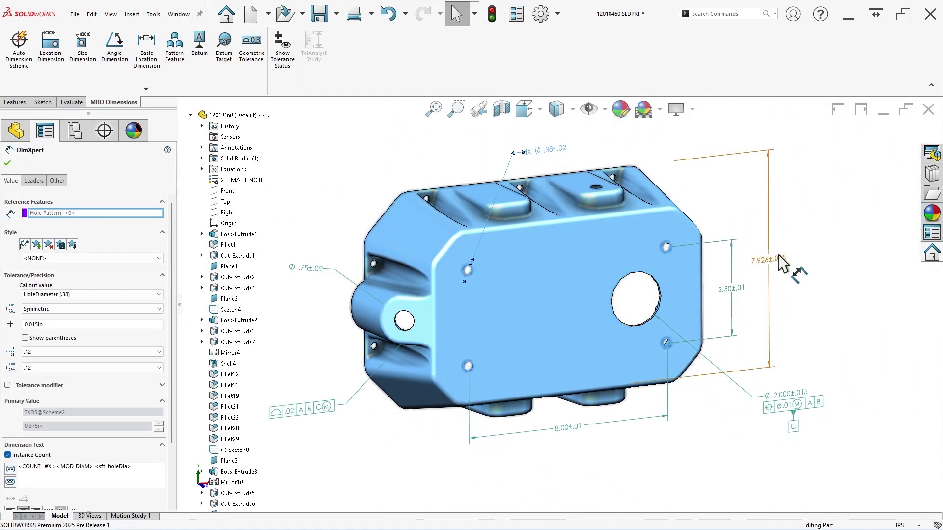
pyautogui.moveTo(783, 262); pyautogui.dragTo(797, 262)
pyautogui.moveTo(749, 293); pyautogui.dragTo(775, 296)
pyautogui.press('Escape')
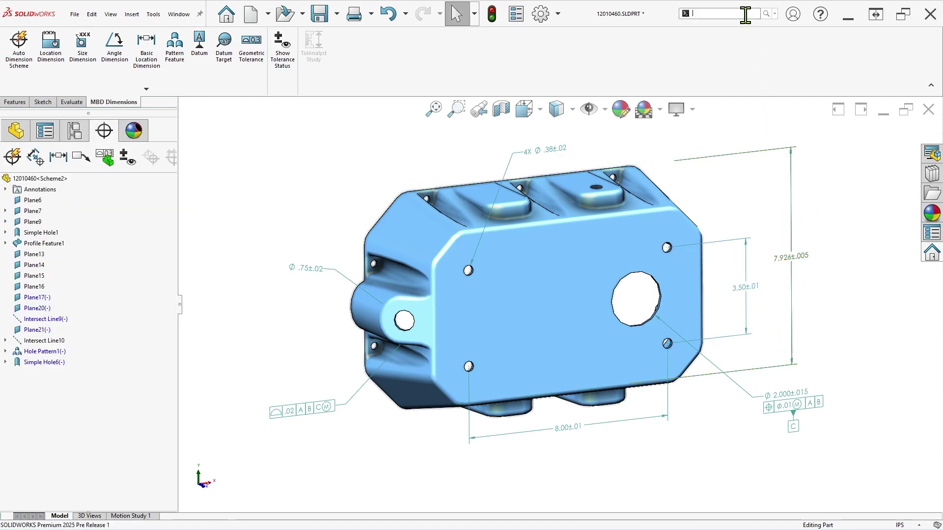
# Step: Search 'Insert Dim' and add Insert Dimensions to the MBD Dimensions commands
pyautogui.write('Insert Dim')
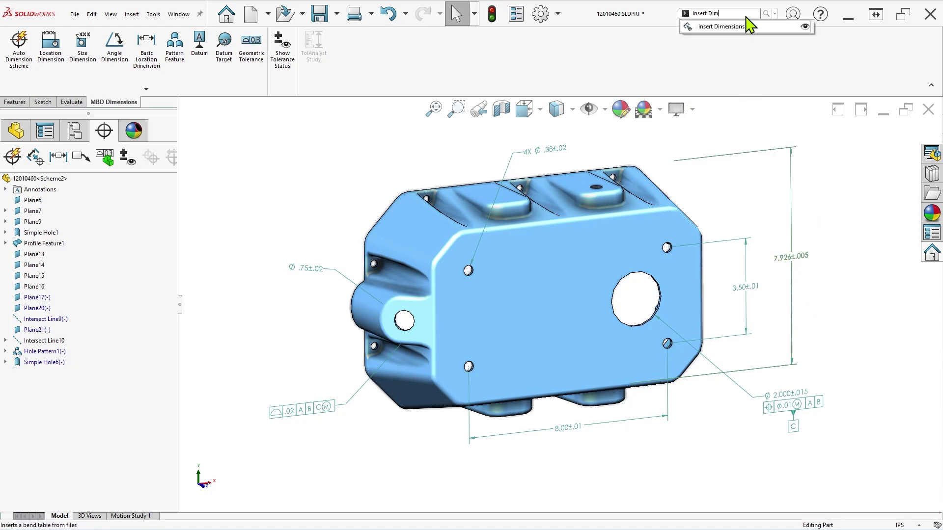
pyautogui.moveTo(761, 34); pyautogui.dragTo(563, 58)
pyautogui.moveTo(388, 66); pyautogui.dragTo(385, 68)
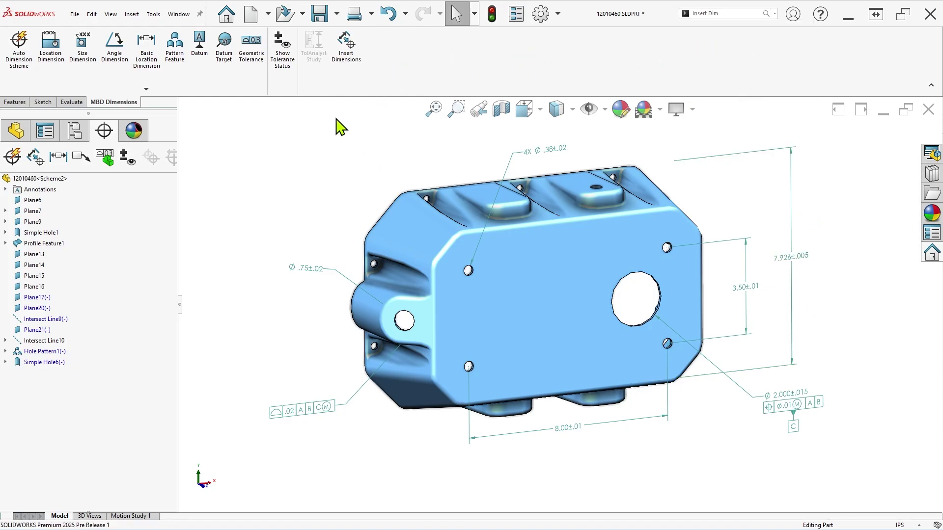
# Step: Attach a .020 Position tolerance frame to datum C on the Ø.75 hole dimension
pyautogui.click(251, 49)
pyautogui.click(317, 268)
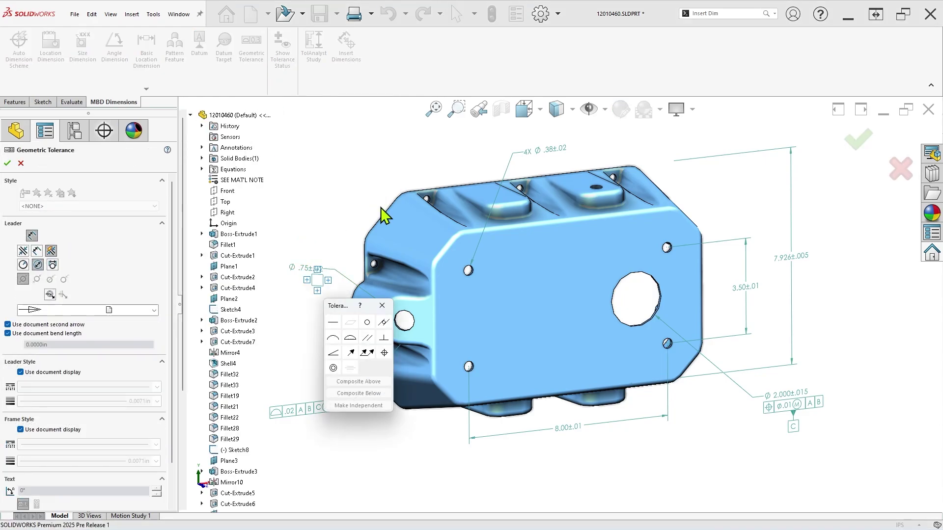
pyautogui.click(385, 352)
pyautogui.click(665, 473)
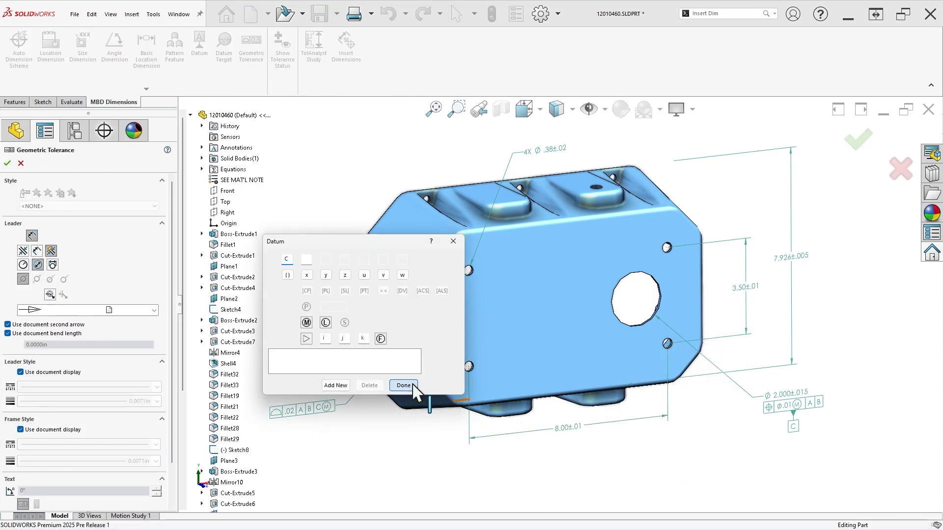
pyautogui.click(403, 385)
pyautogui.click(7, 163)
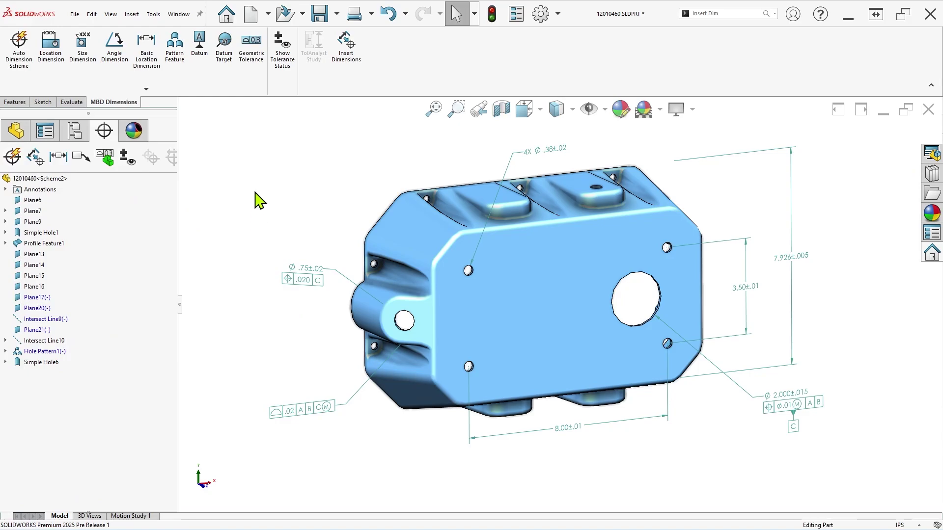
# Step: Colour the model by tolerance status and change its shading to show the green face and large hole
pyautogui.click(288, 78)
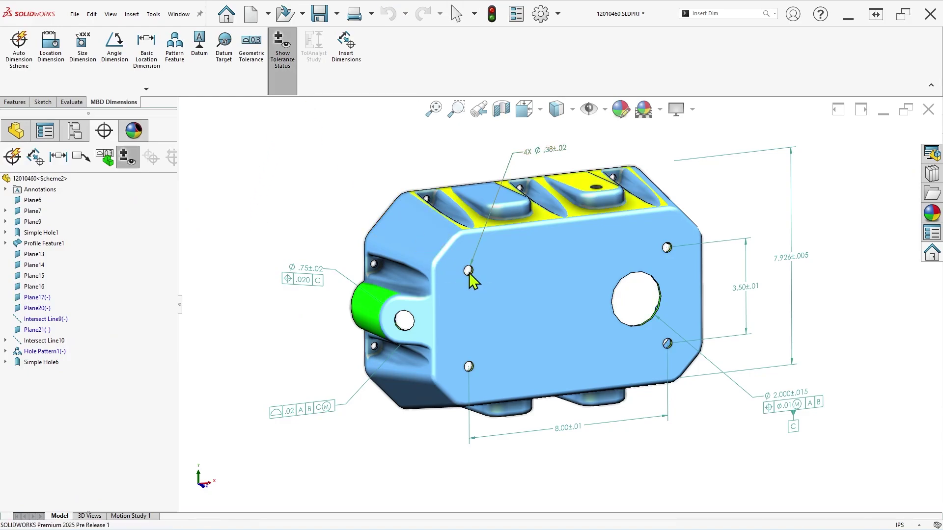
pyautogui.scroll(-10, 482, 278)
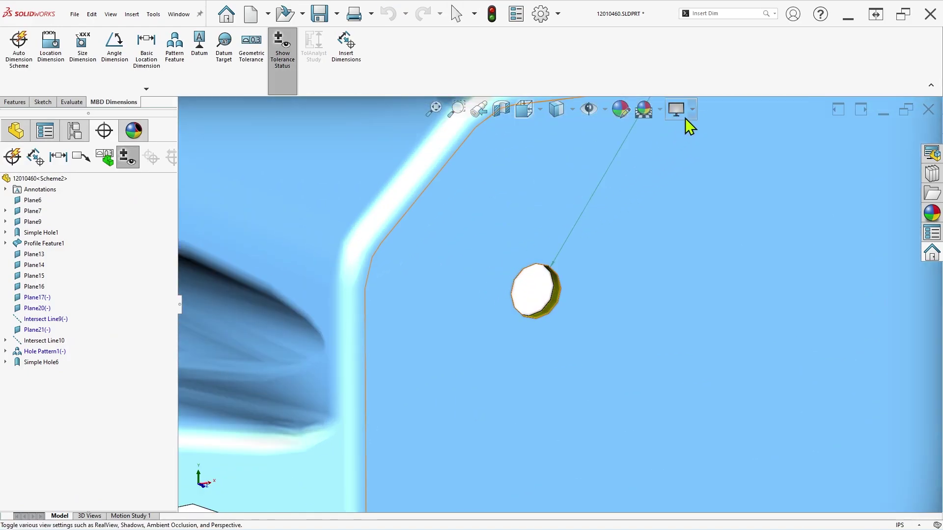
pyautogui.click(691, 113)
pyautogui.click(695, 128)
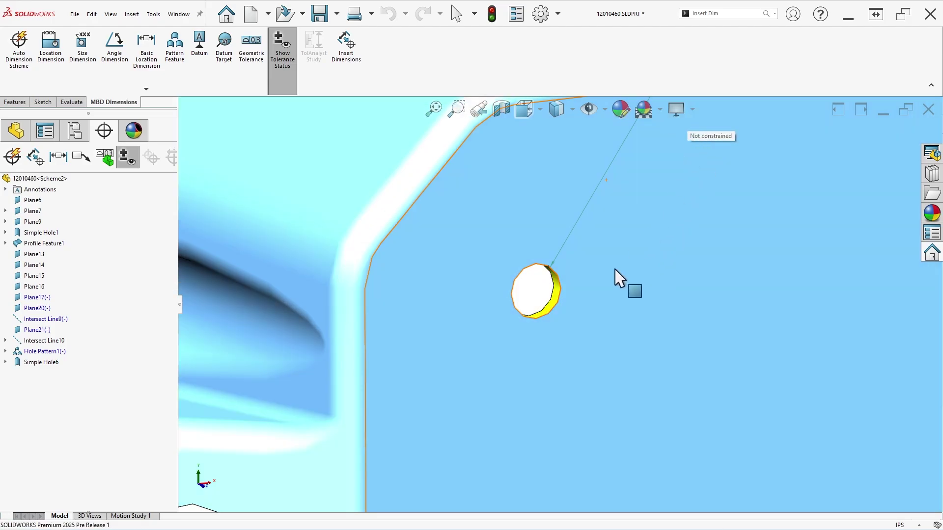
pyautogui.keyDown('ctrl'); pyautogui.moveTo(476, 385); pyautogui.dragTo(583, 331, button='middle'); pyautogui.keyUp('ctrl')
# Step: Zoom to fit the housing and turn RealView off to restore normal shading
pyautogui.press('f')
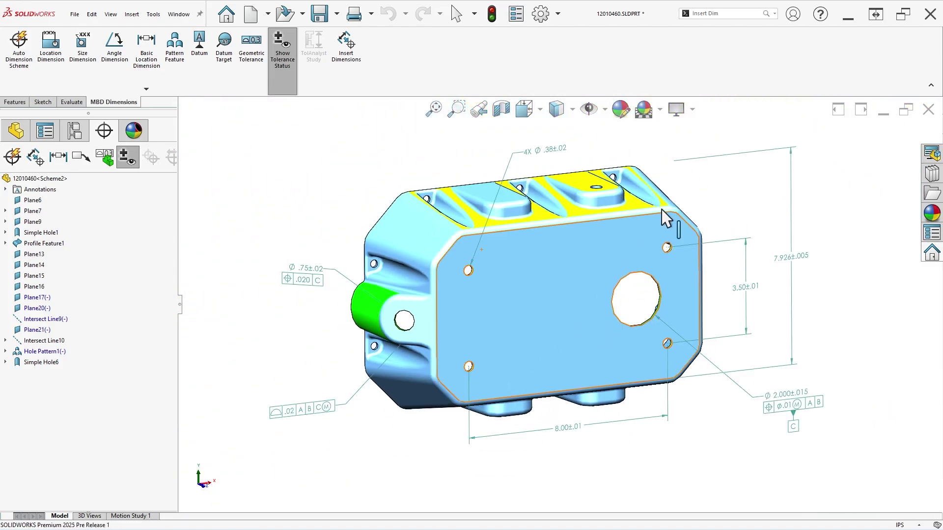
pyautogui.click(693, 110)
pyautogui.click(702, 128)
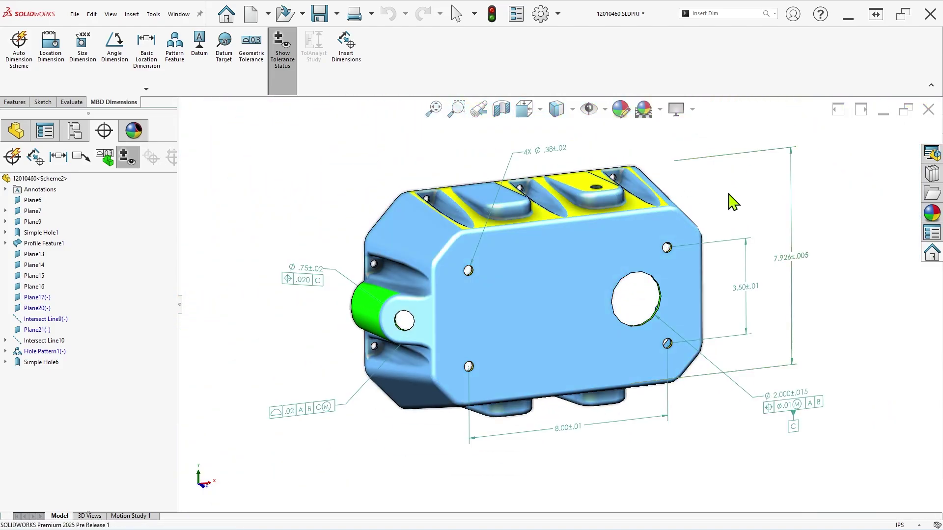
# Step: Turn View Top Level Annotations off and back on so the housing's annotations reappear
pyautogui.click(607, 113)
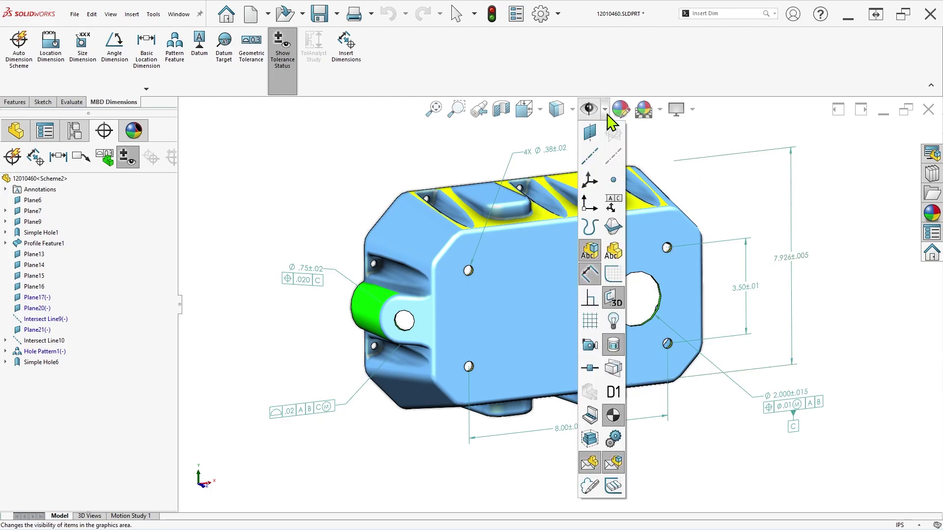
pyautogui.click(597, 250)
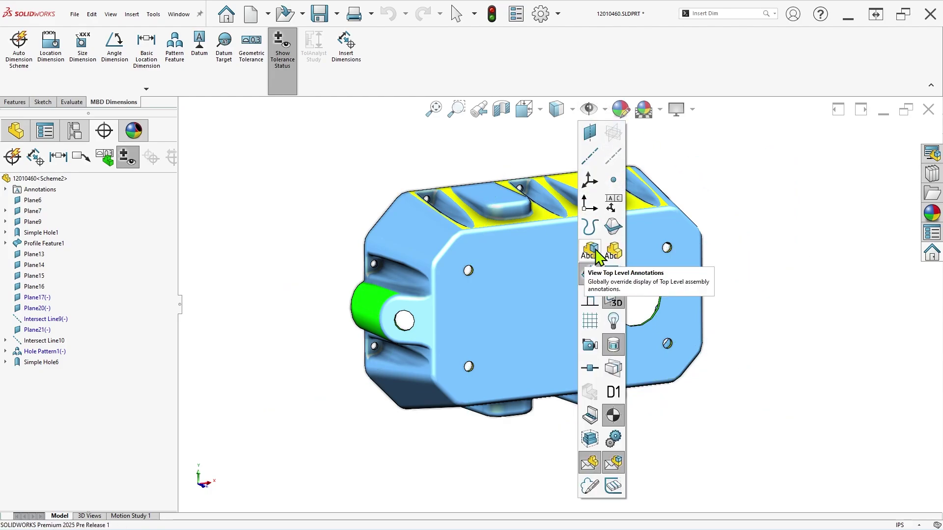
pyautogui.click(596, 248)
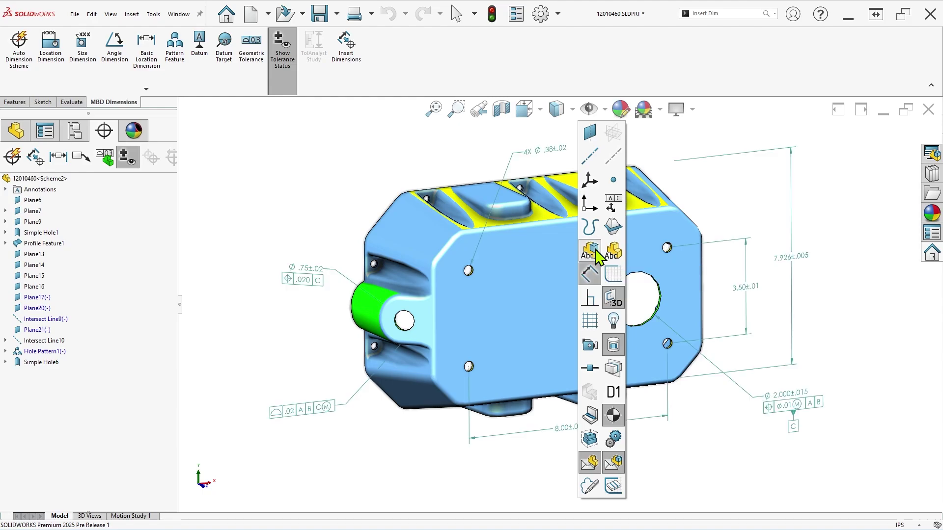
pyautogui.click(23, 134)
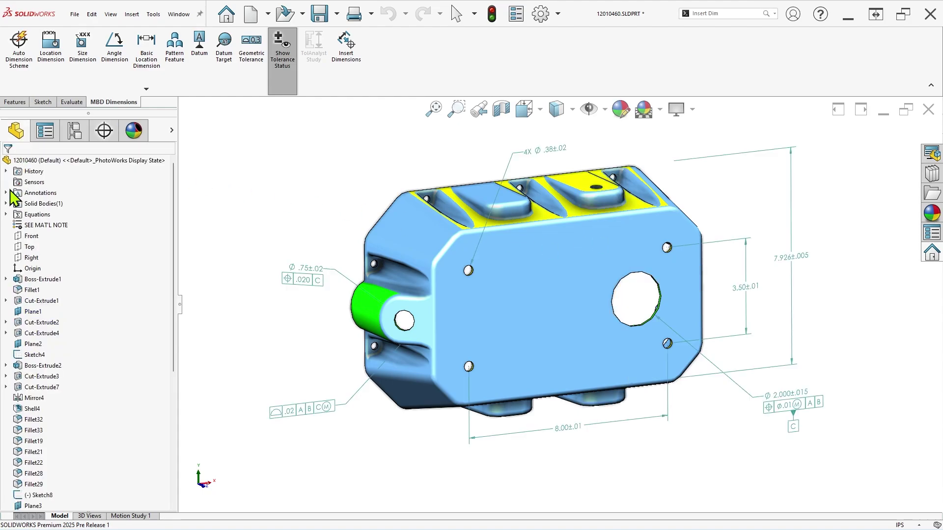
# Step: Expand the Annotations folder and Annotation View 6, selecting Simple Hole6's Diameter2 dimension
pyautogui.click(7, 193)
pyautogui.rightClick(27, 193)
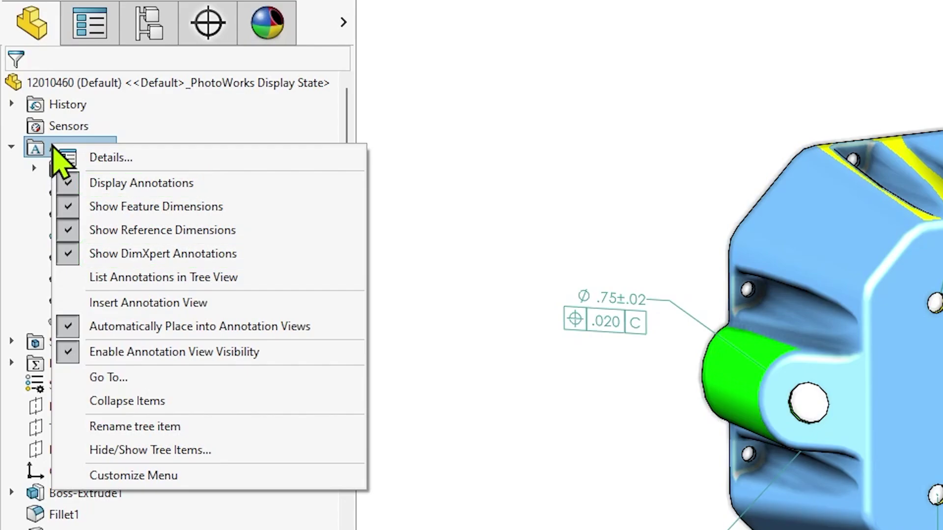
pyautogui.press('Escape')
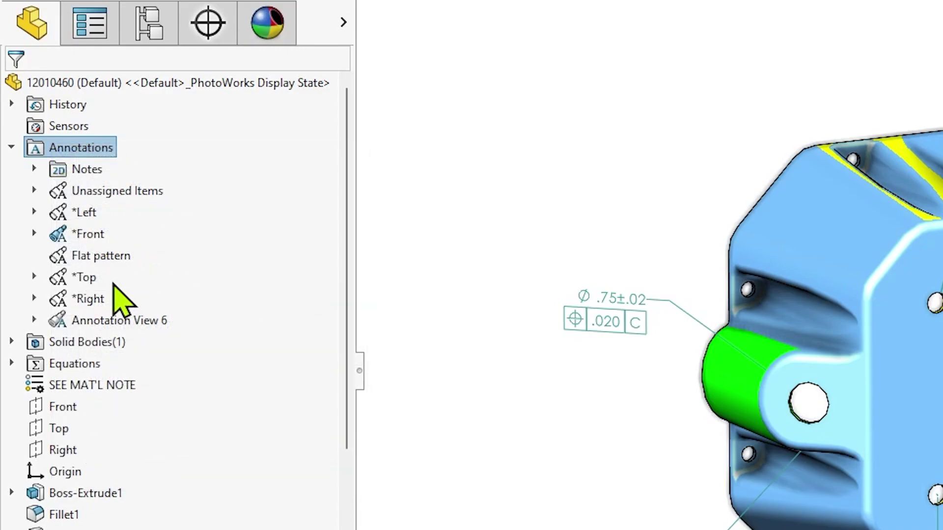
pyautogui.click(35, 320)
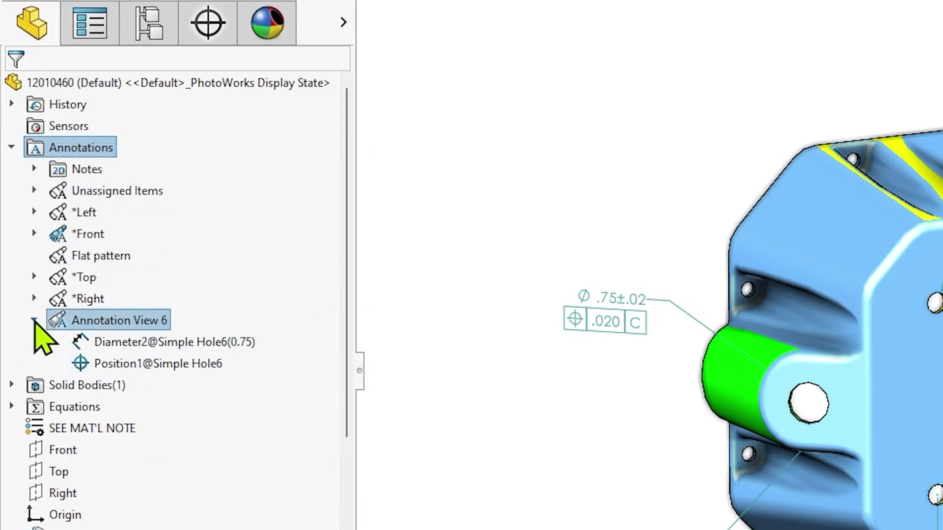
pyautogui.click(100, 344)
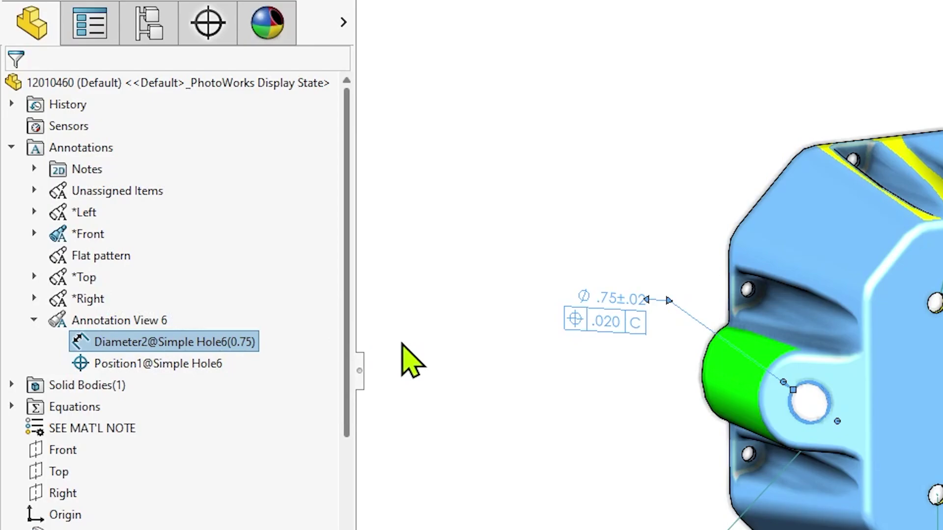
# Step: Hide and re-show Annotation View 6, then edit the Ø.75 hole dimension's DimXpert properties
pyautogui.rightClick(143, 322)
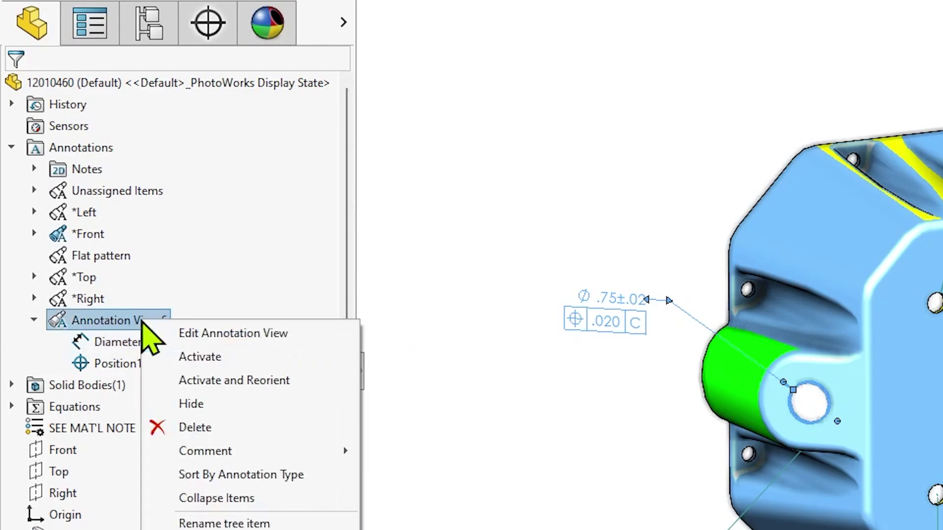
pyautogui.click(215, 411)
pyautogui.rightClick(144, 324)
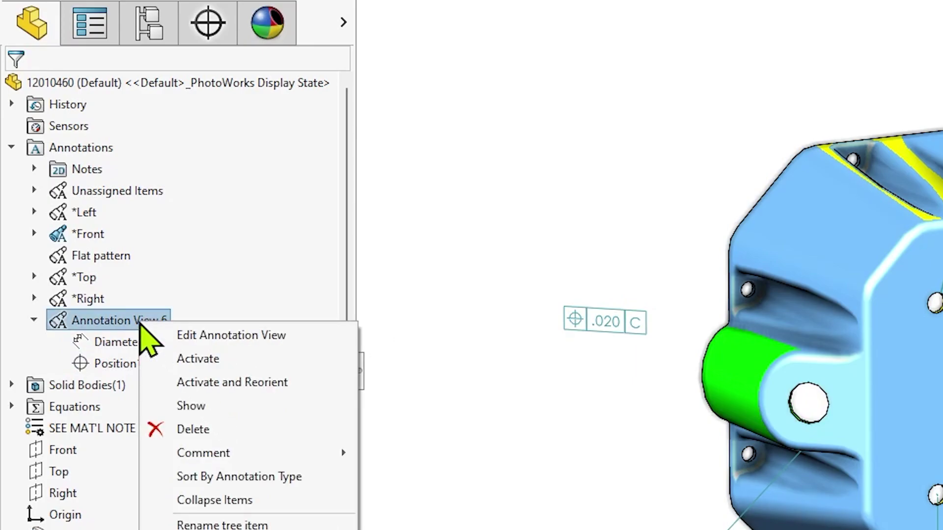
pyautogui.click(216, 407)
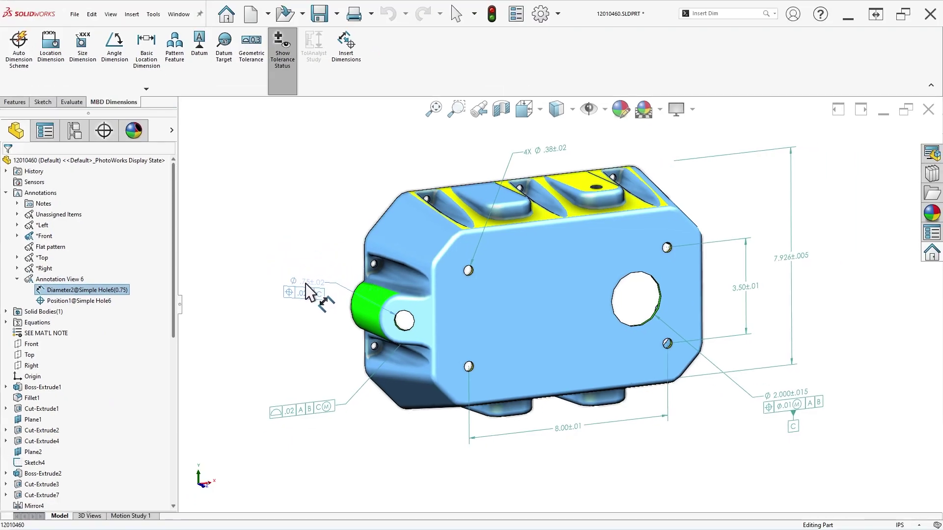
pyautogui.click(311, 289)
pyautogui.moveTo(600, 337); pyautogui.dragTo(589, 311, button='middle')
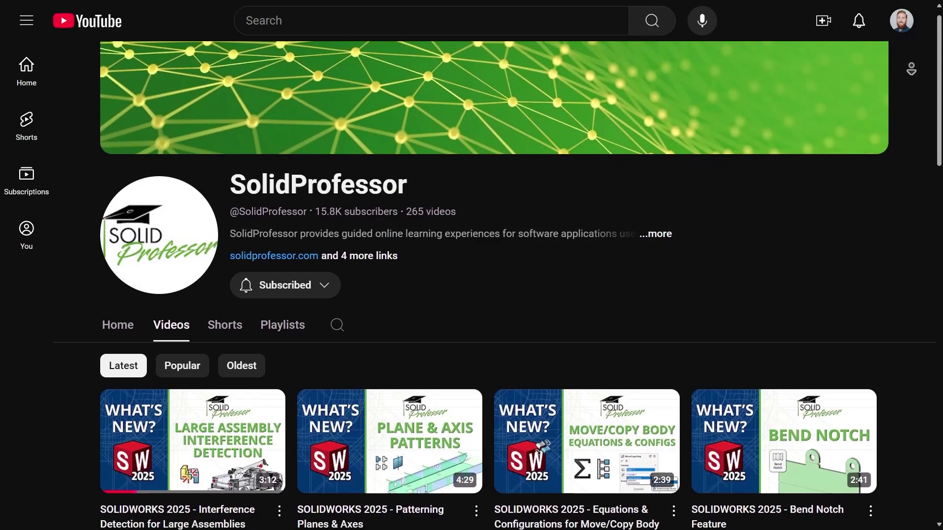
# Step: Scroll the SolidProfessor Videos tab past the SOLIDWORKS 2025 videos to the tech tips and cloud-services tutorials
pyautogui.scroll(-2, 180, 459)
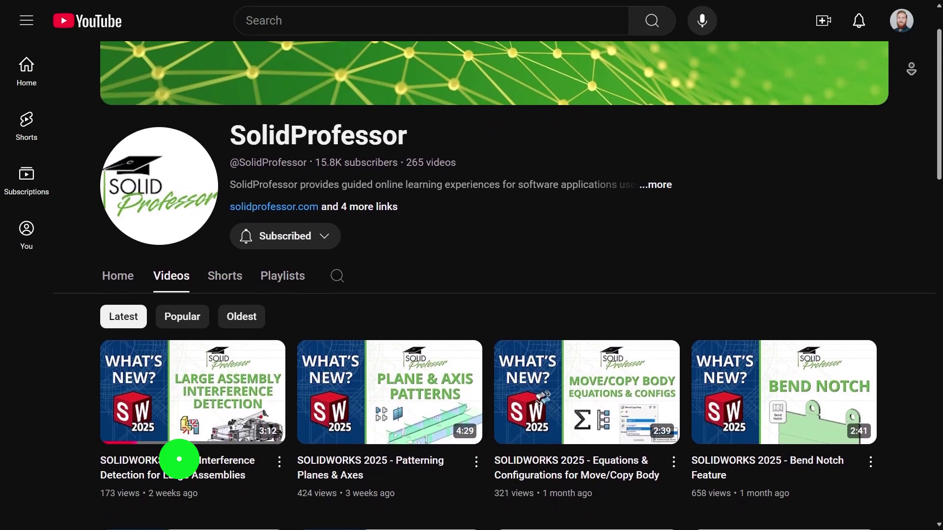
pyautogui.scroll(-2, 179, 460)
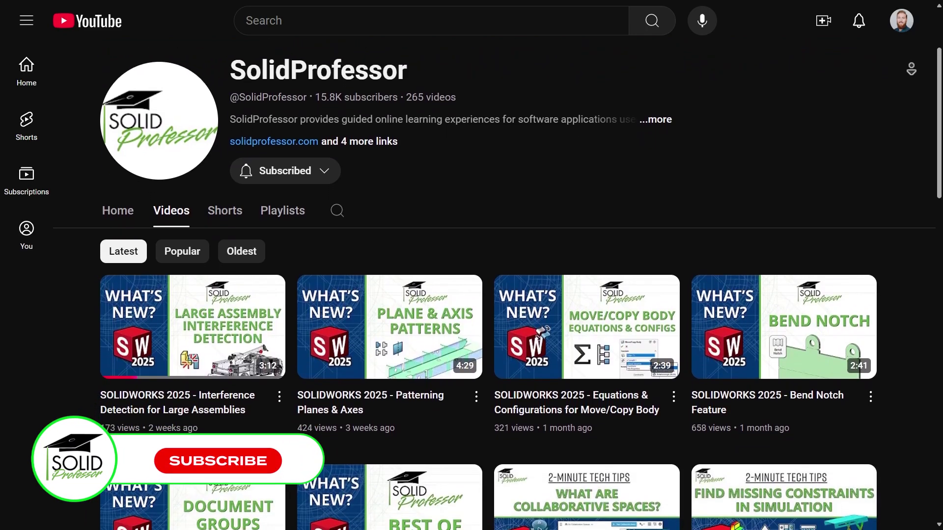
pyautogui.scroll(-2, 471, 285)
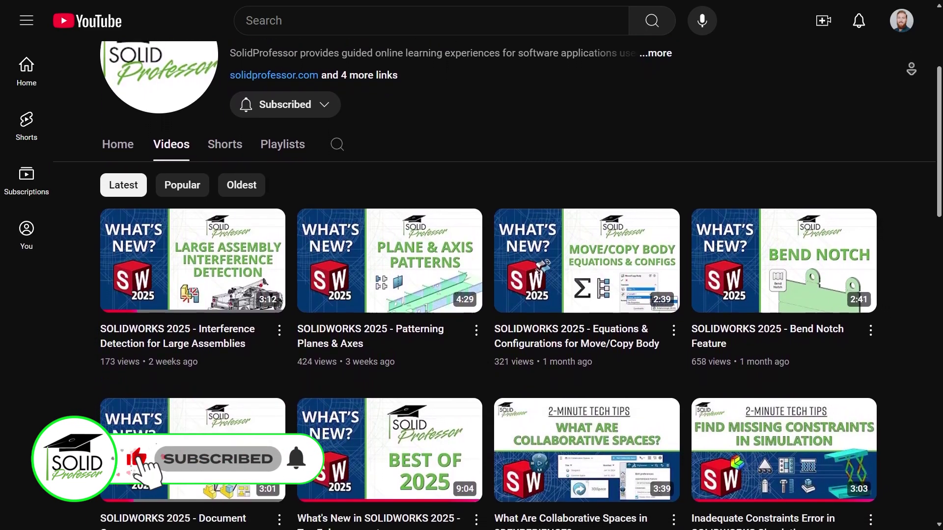
pyautogui.scroll(-2, 471, 285)
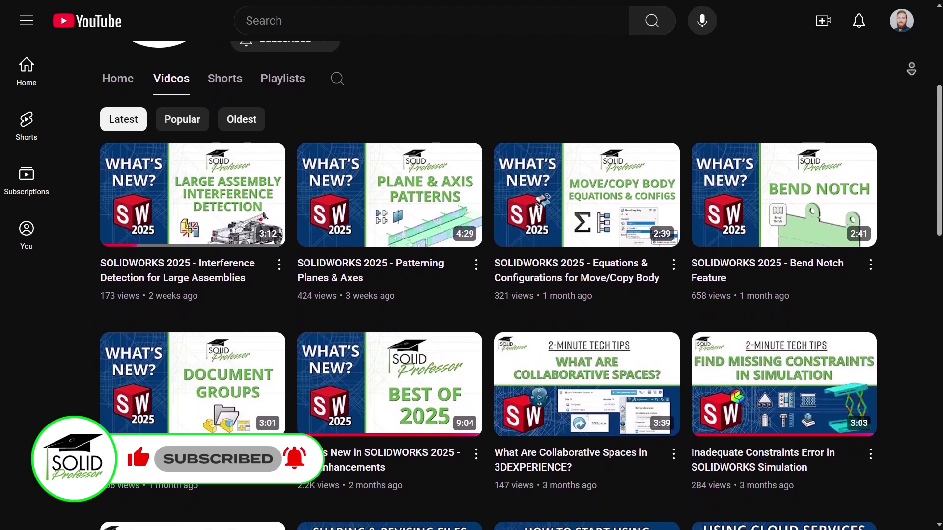
pyautogui.scroll(-2, 472, 285)
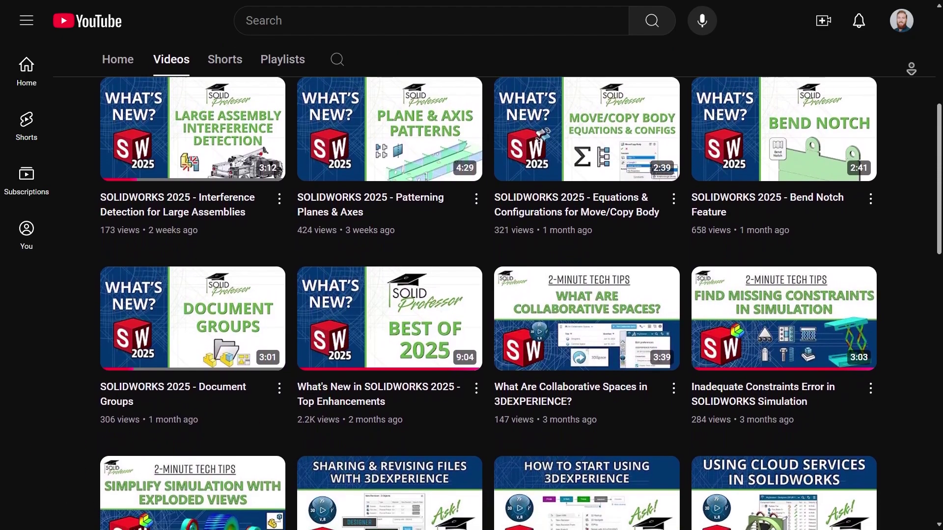
pyautogui.scroll(-2, 471, 285)
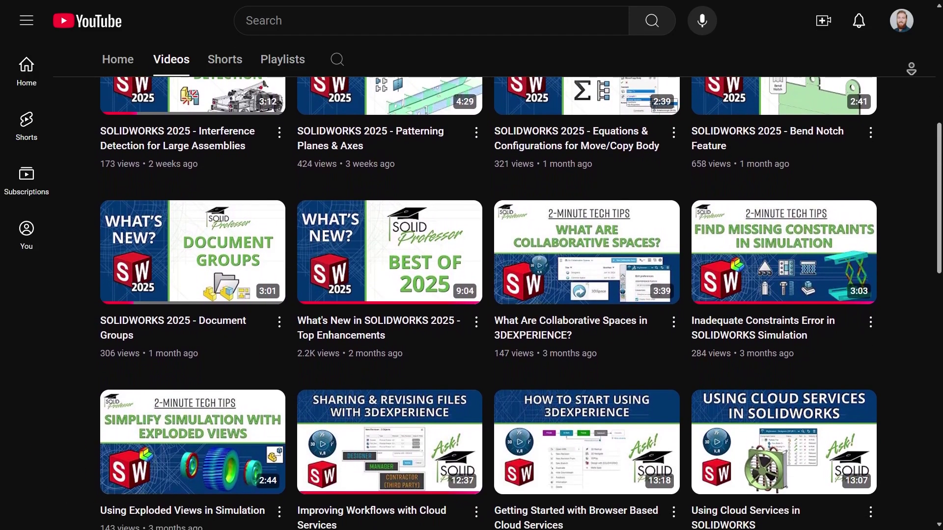
pyautogui.scroll(-1, 472, 285)
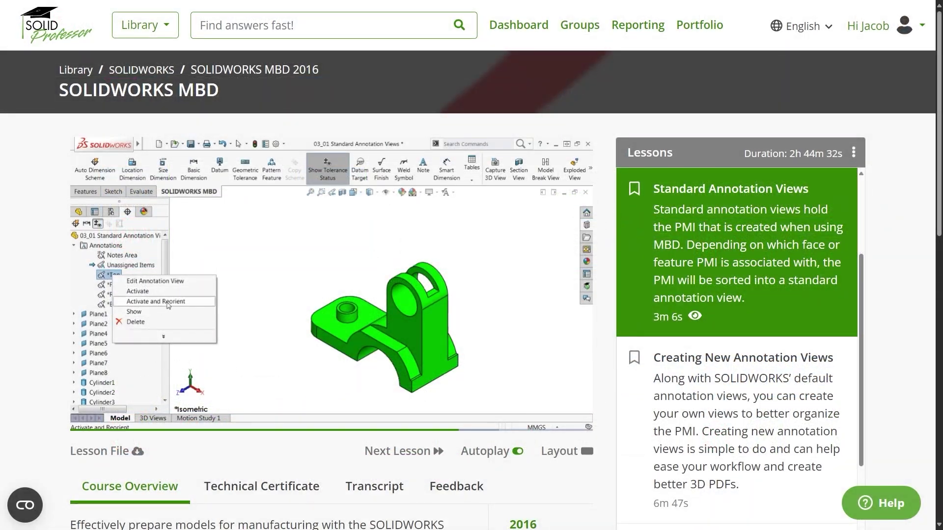